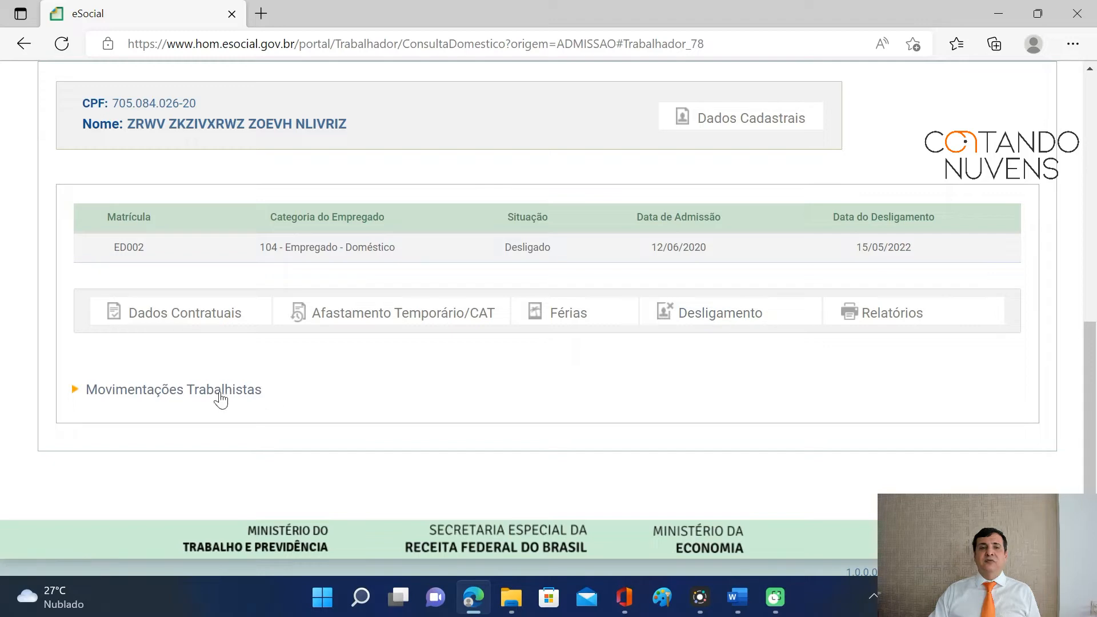
# Step: Open the employee's termination event (Desligamento) dated 15/05/2022 from the labour movements and review its data and severance amounts
pyautogui.click(222, 394)
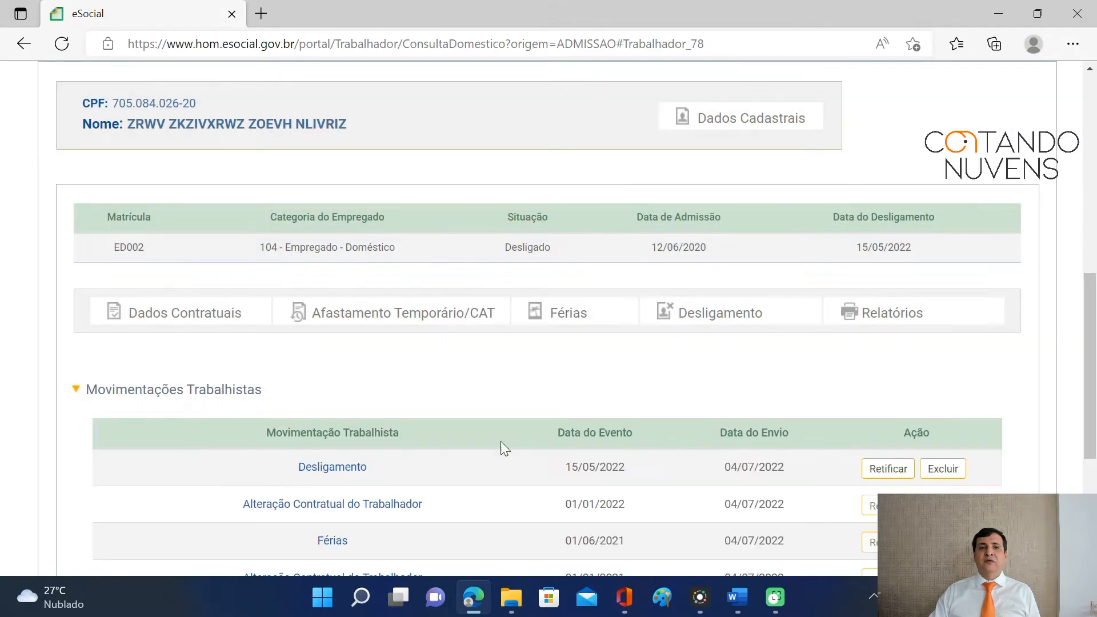
pyautogui.scroll(-3, 819, 404)
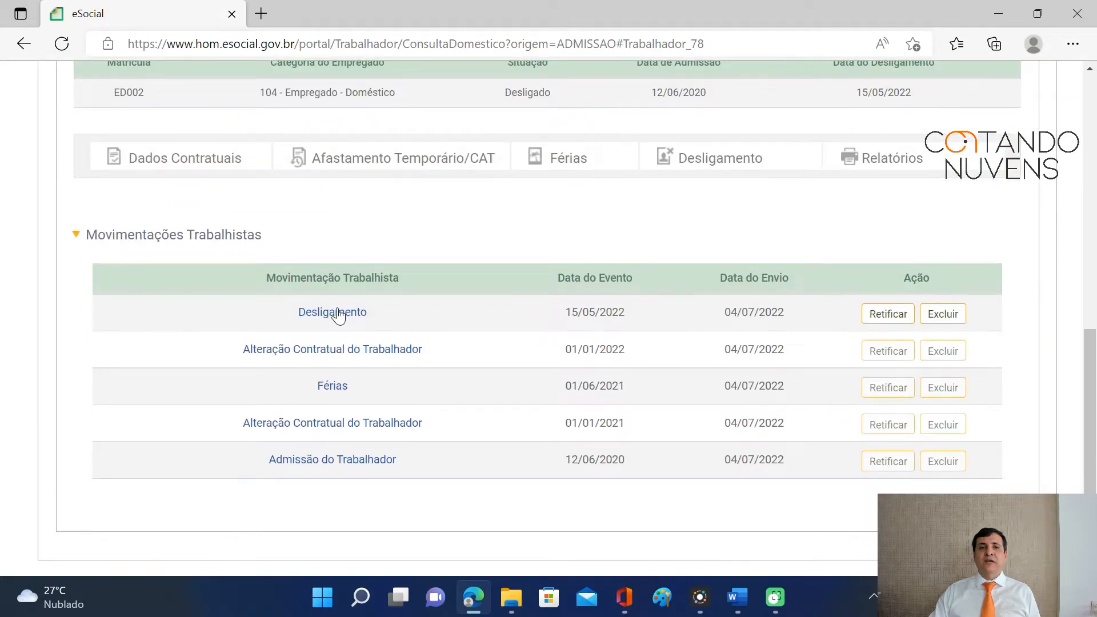
pyautogui.click(336, 315)
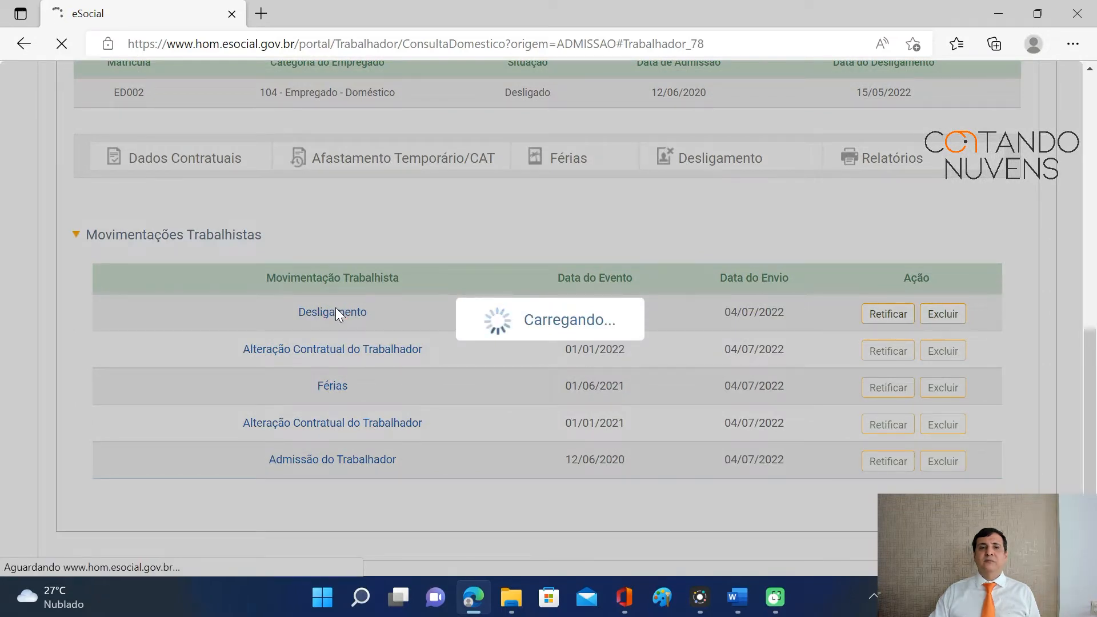
pyautogui.scroll(-8, 614, 294)
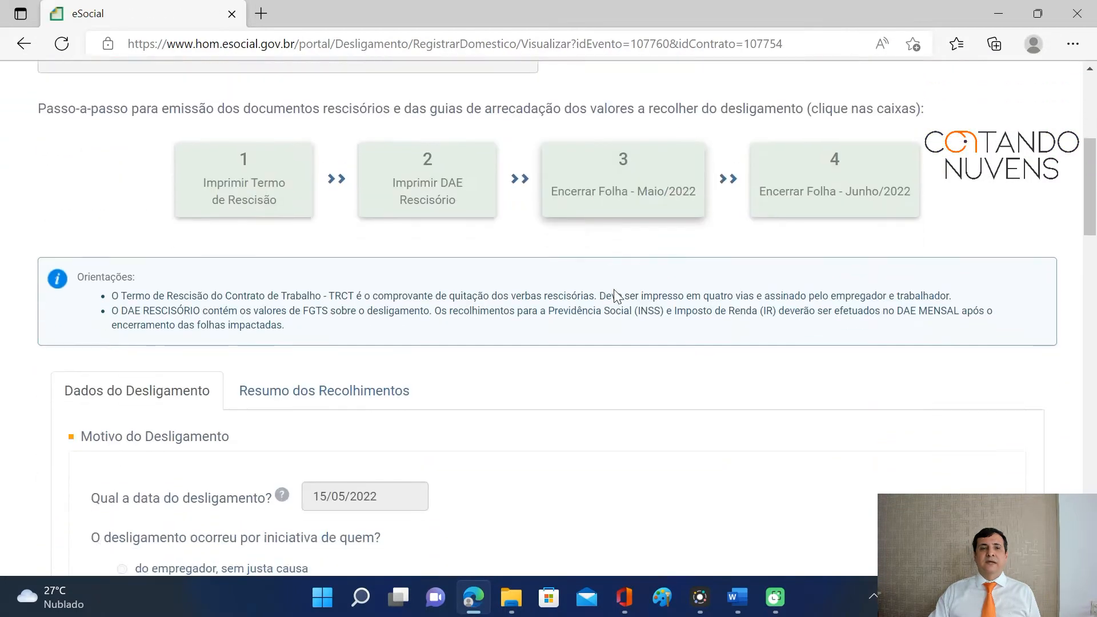
pyautogui.scroll(-3, 613, 295)
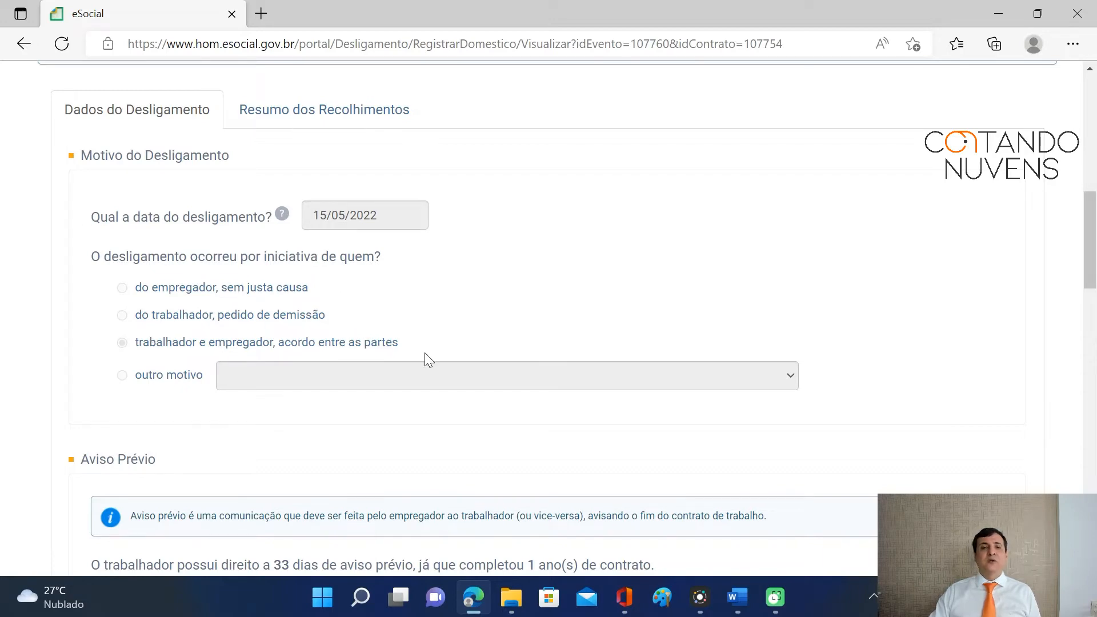
pyautogui.scroll(-10, 425, 354)
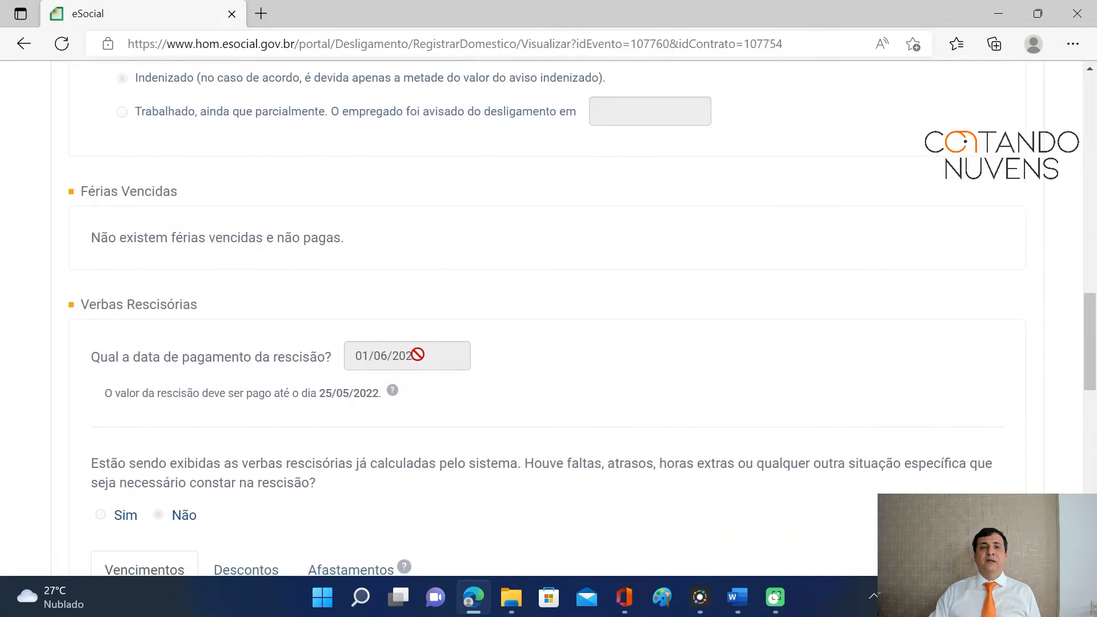
pyautogui.scroll(-7, 418, 354)
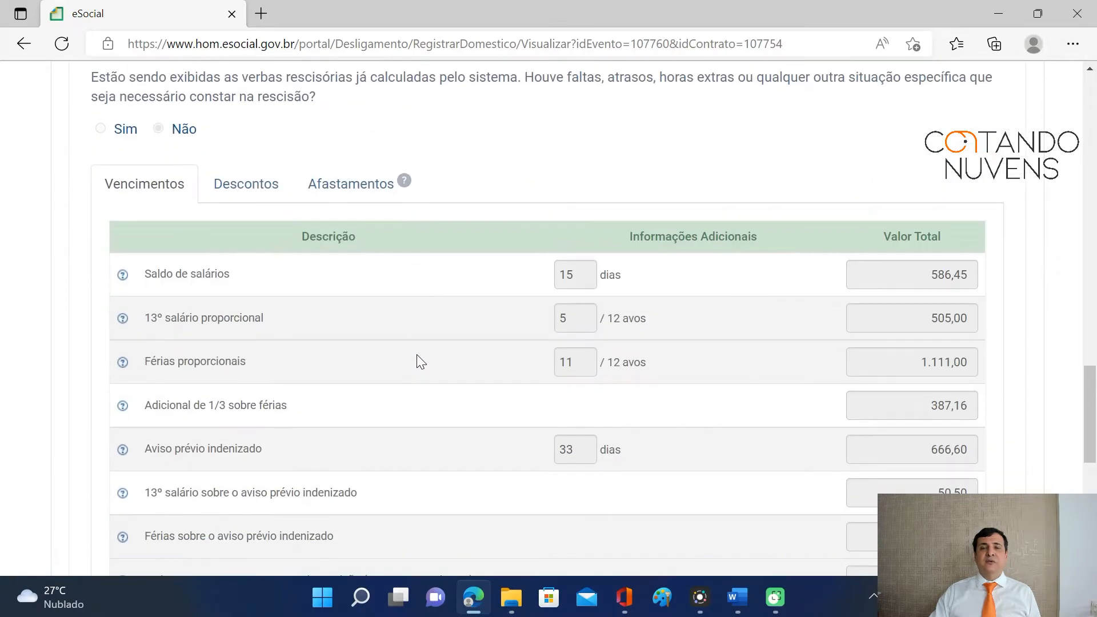
pyautogui.scroll(20, 421, 362)
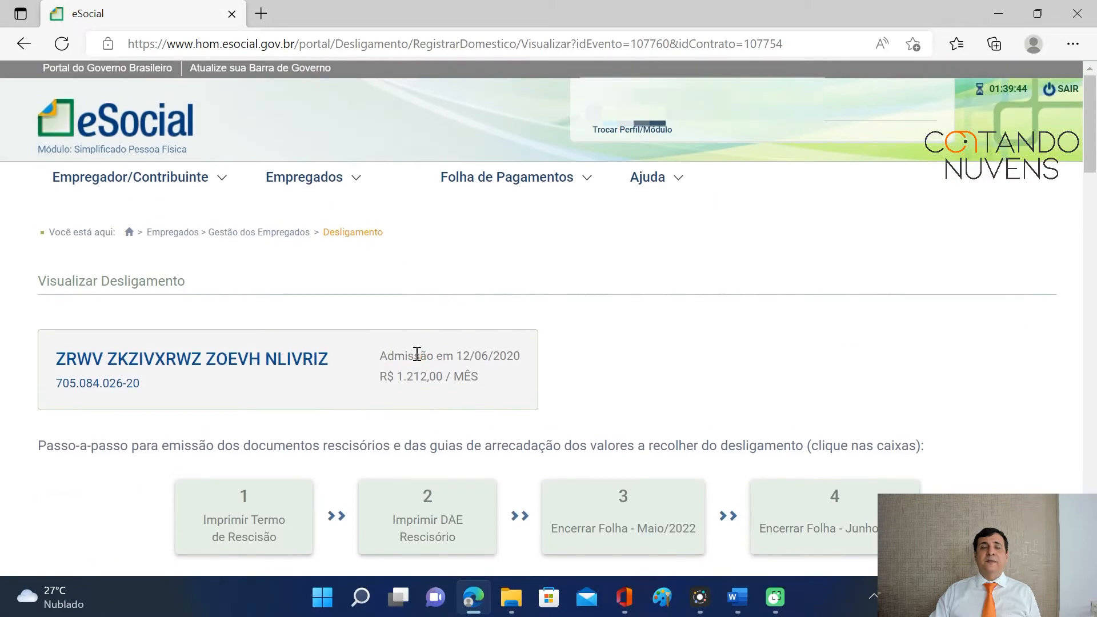
# Step: Examine the termination's document-issuing steps, guidance, reason, notice period and severance payment date
pyautogui.scroll(-4, 528, 351)
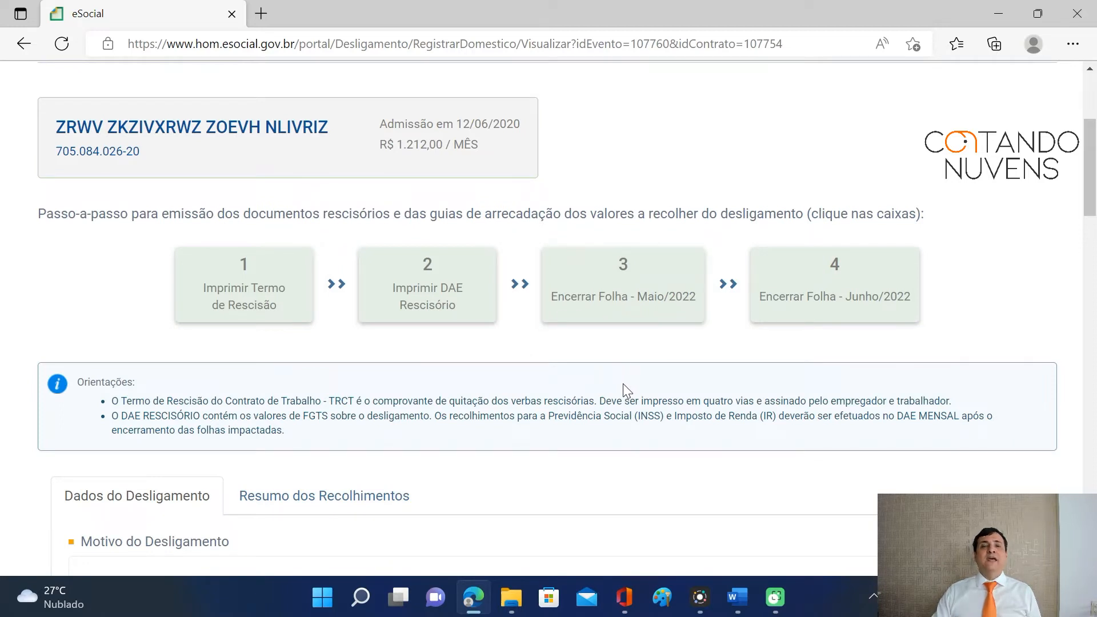
pyautogui.scroll(1, 623, 385)
pyautogui.scroll(-1, 623, 392)
pyautogui.scroll(-2, 615, 387)
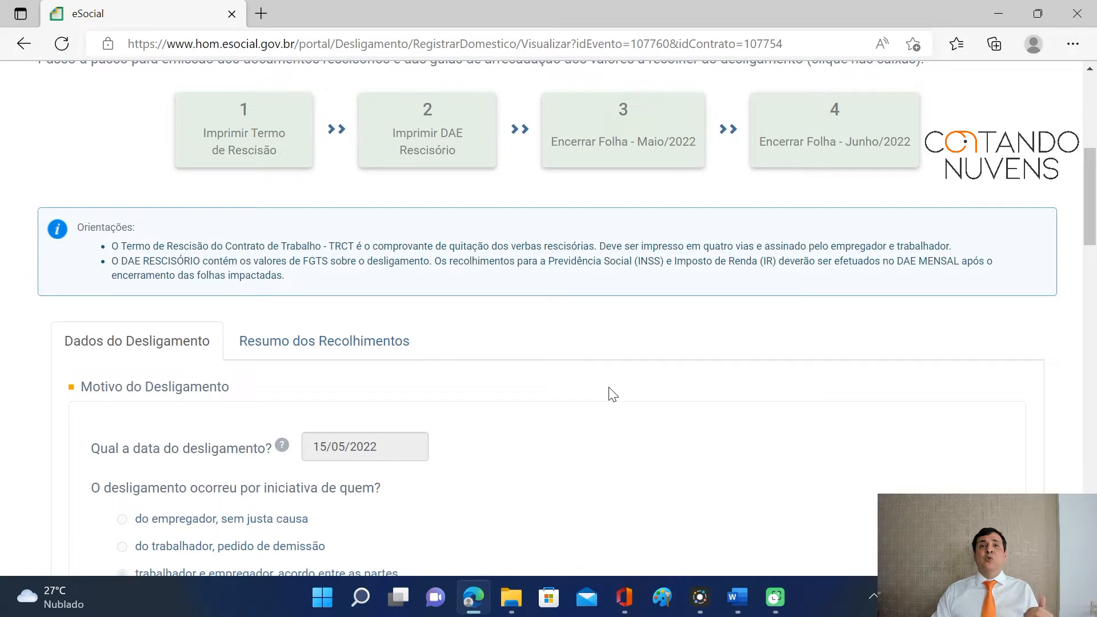
pyautogui.scroll(-1, 613, 394)
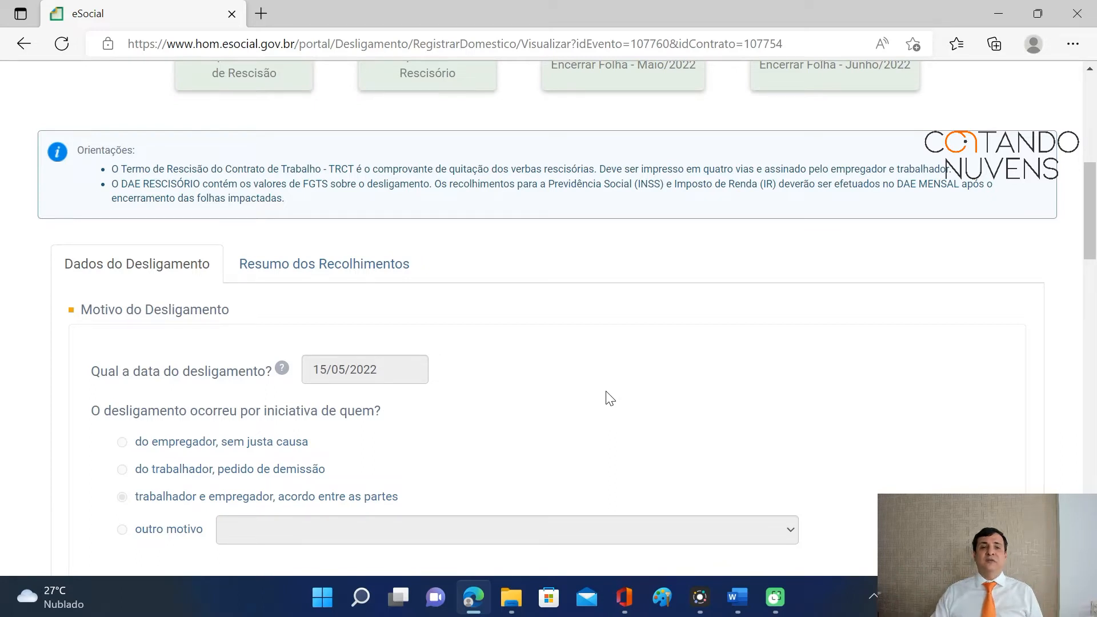
pyautogui.scroll(-3, 572, 380)
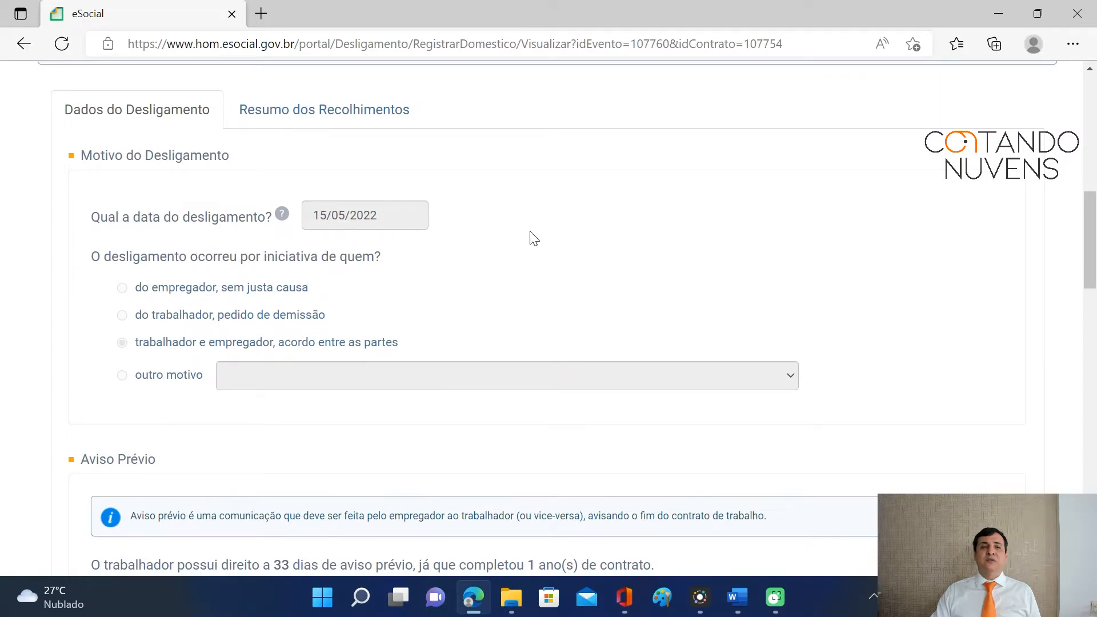
pyautogui.scroll(-3, 531, 236)
pyautogui.scroll(-5, 532, 236)
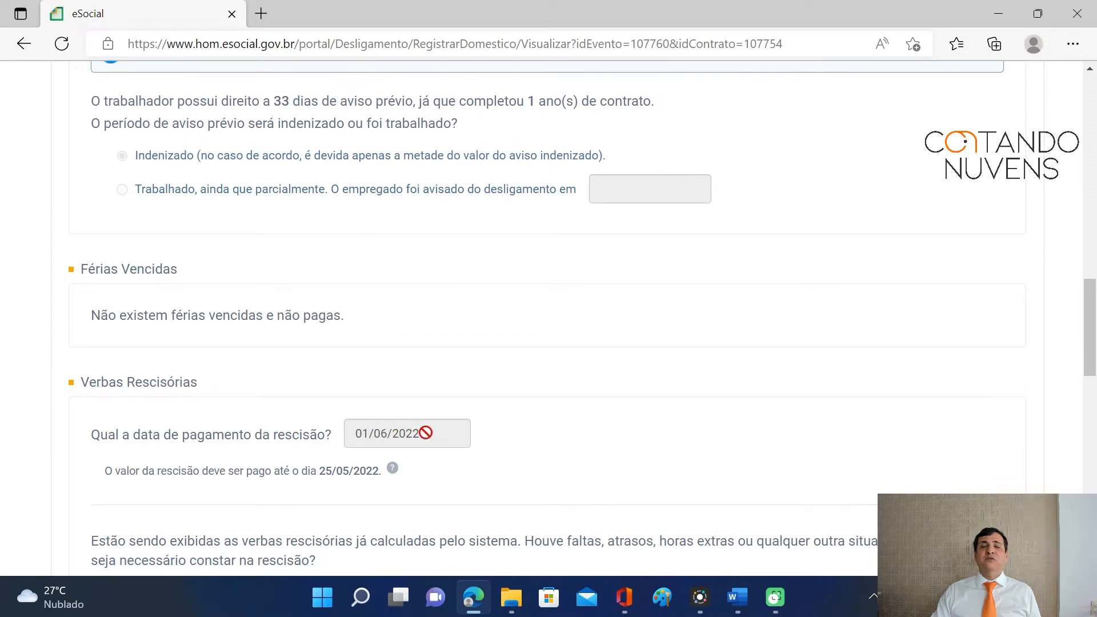
pyautogui.scroll(1, 434, 428)
pyautogui.scroll(7, 445, 422)
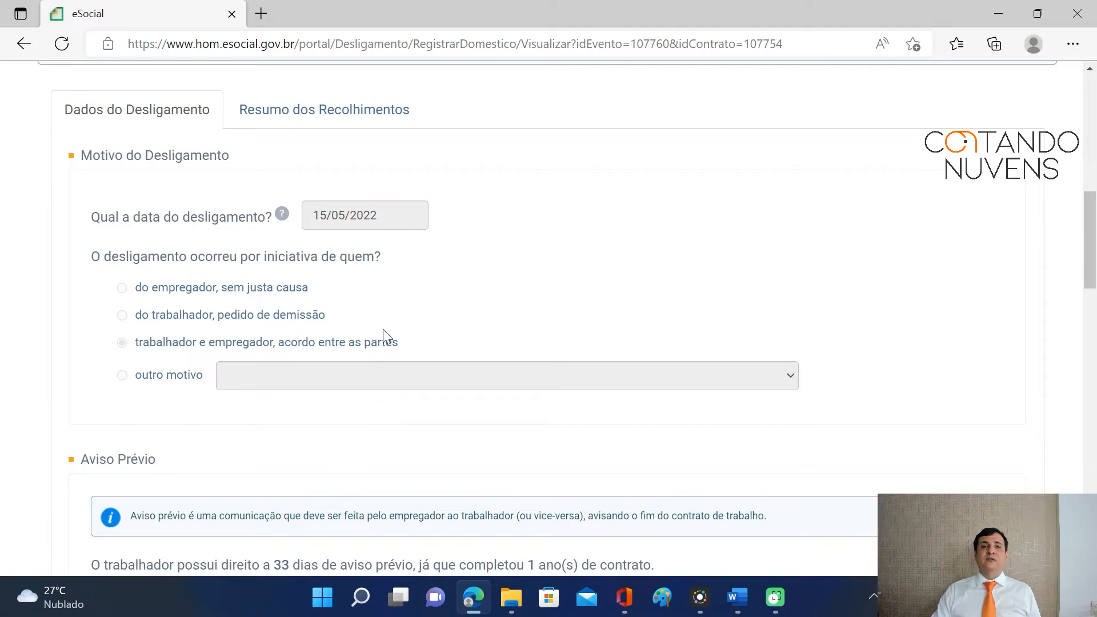
pyautogui.scroll(1, 409, 294)
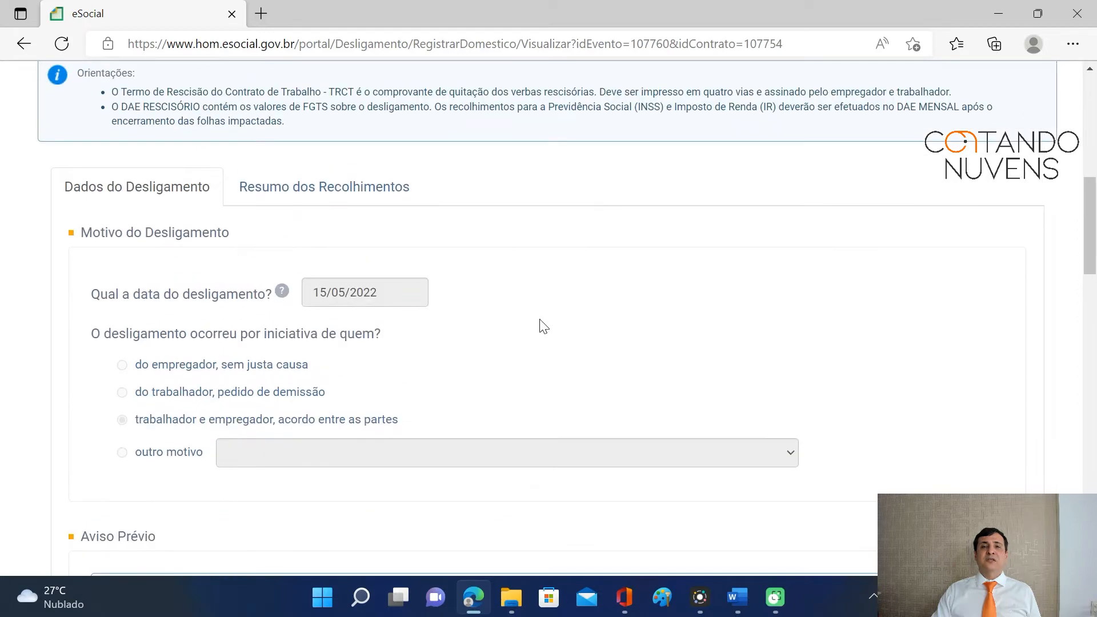
# Step: Open the payroll data and reopen the closed June 2022 payroll
pyautogui.scroll(8, 543, 325)
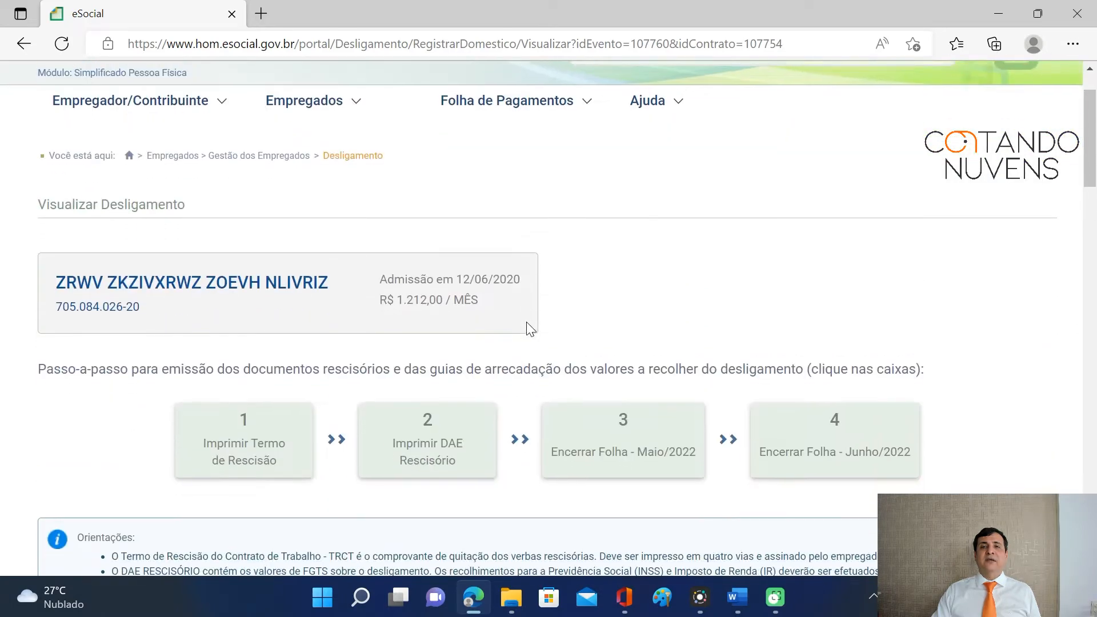
pyautogui.moveTo(587, 104)
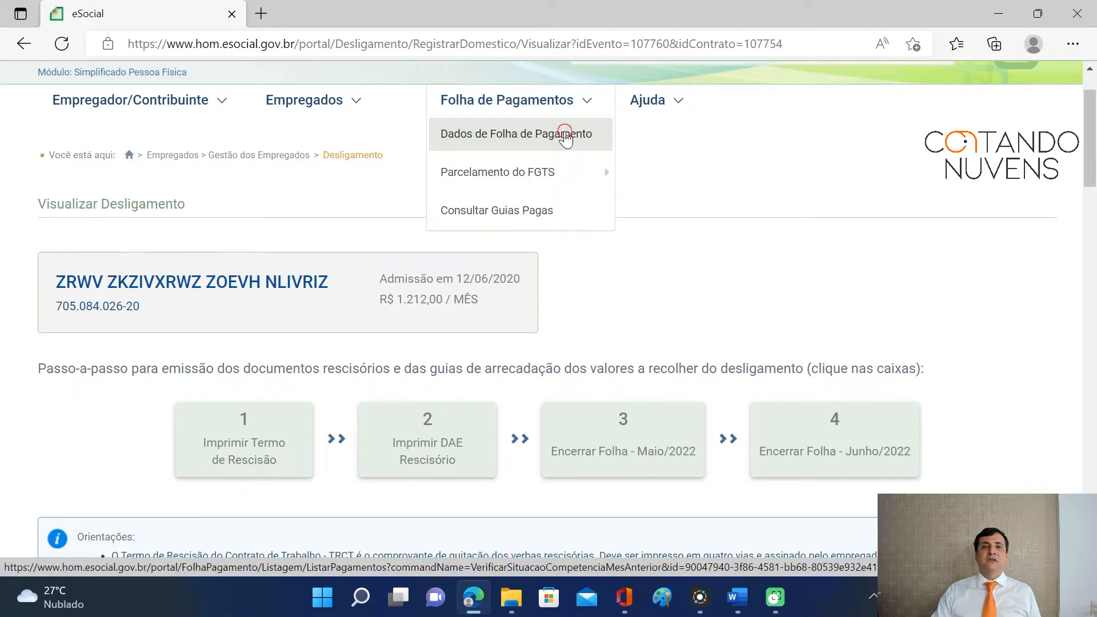
pyautogui.click(566, 135)
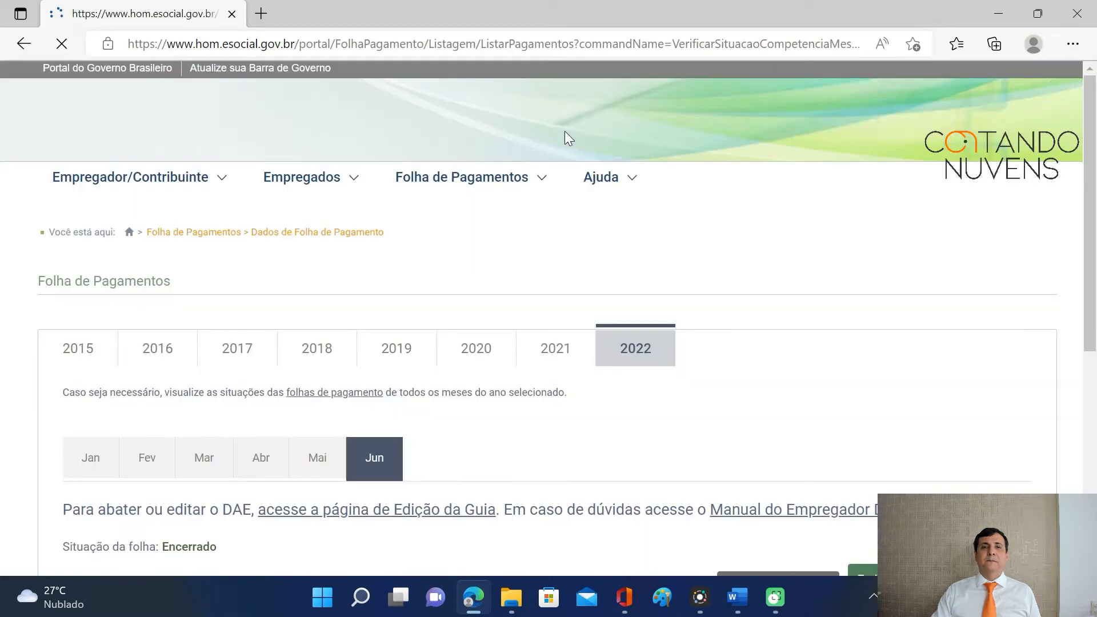
pyautogui.scroll(-5, 565, 131)
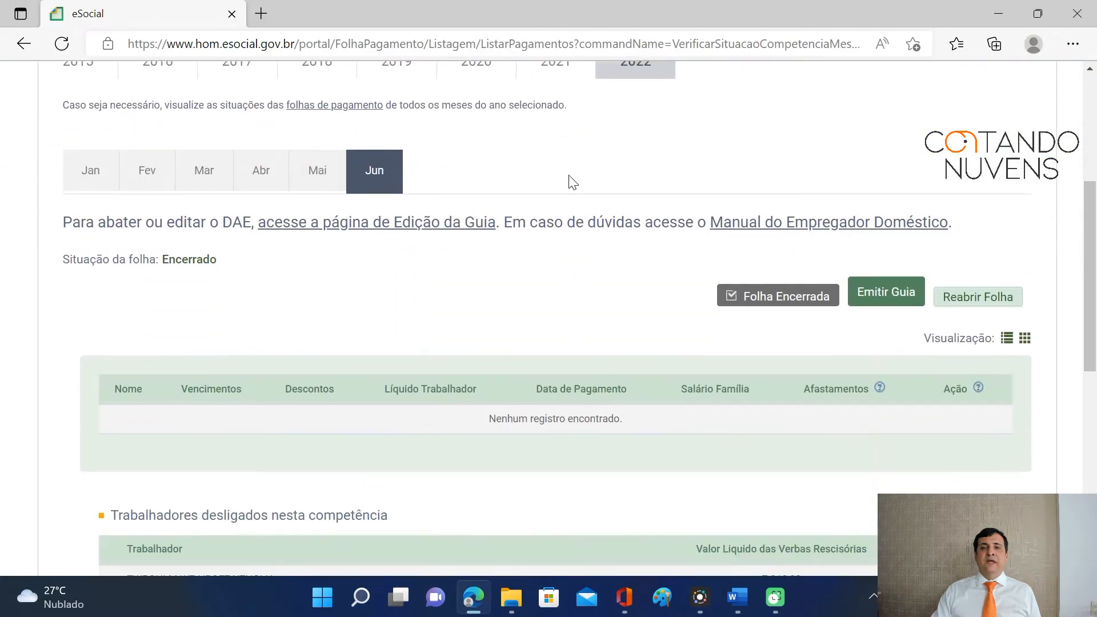
pyautogui.click(973, 278)
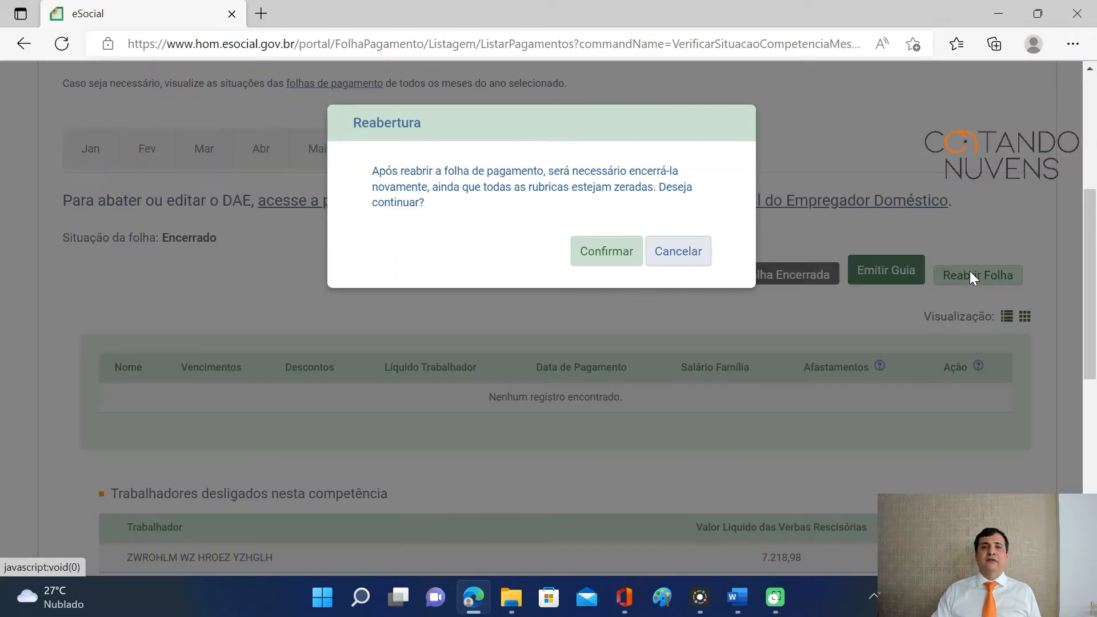
pyautogui.click(606, 257)
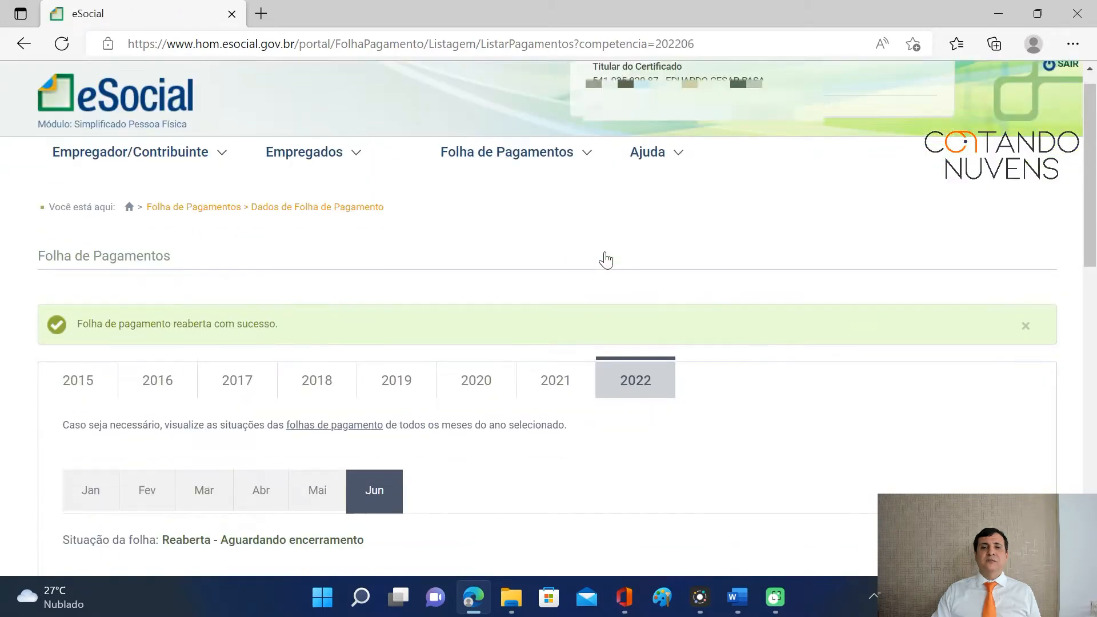
# Step: Reopen the closed May 2022 payroll and check its listed remuneration and terminated workers
pyautogui.scroll(-4, 603, 259)
pyautogui.click(322, 210)
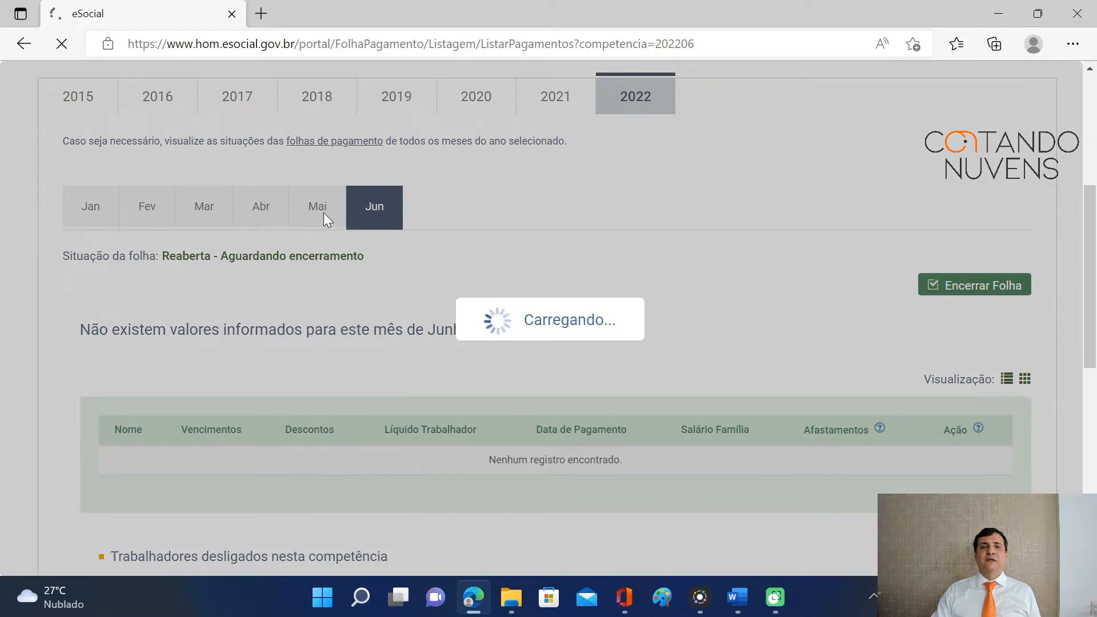
pyautogui.scroll(-2, 838, 297)
pyautogui.scroll(-2, 837, 298)
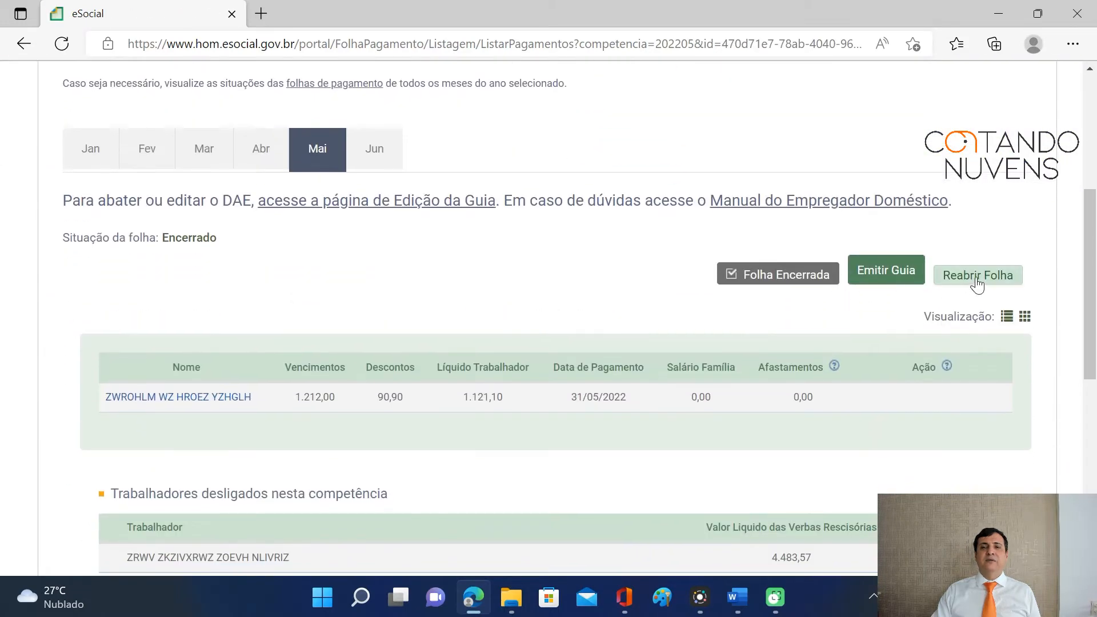
pyautogui.click(974, 276)
pyautogui.click(601, 258)
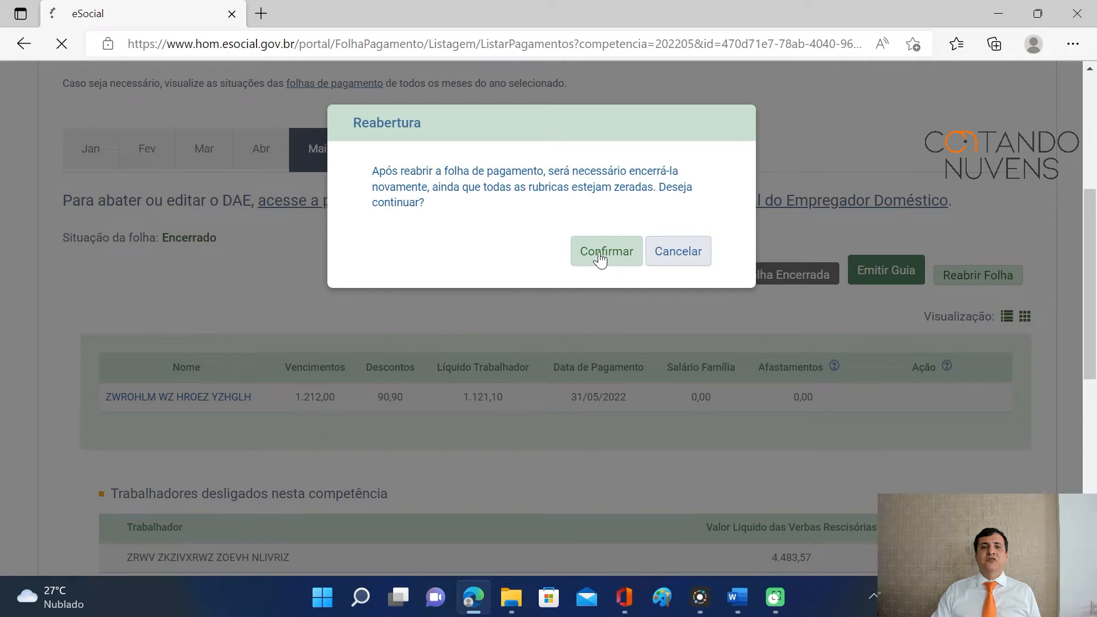
pyautogui.scroll(-6, 599, 255)
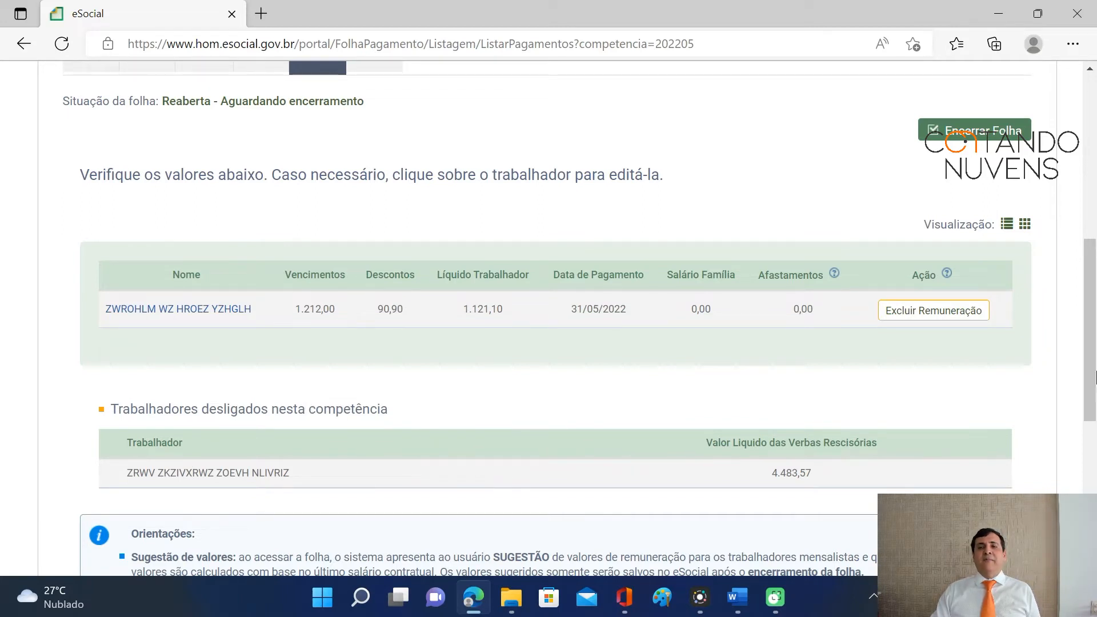
pyautogui.moveTo(1089, 347); pyautogui.dragTo(1088, 297)
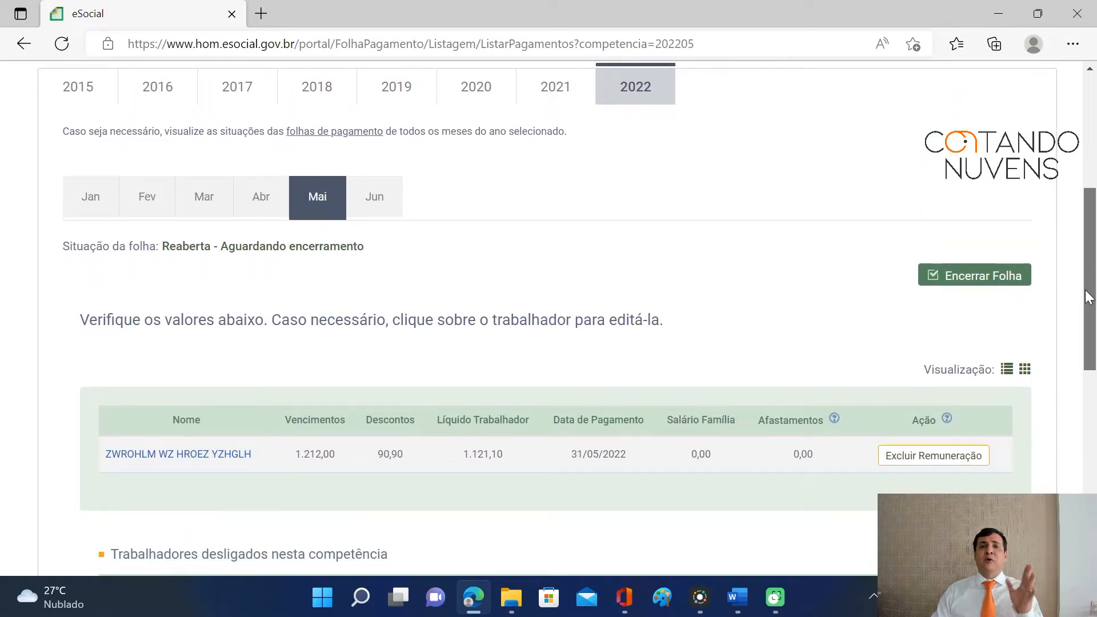
pyautogui.moveTo(1088, 297); pyautogui.dragTo(1096, 303)
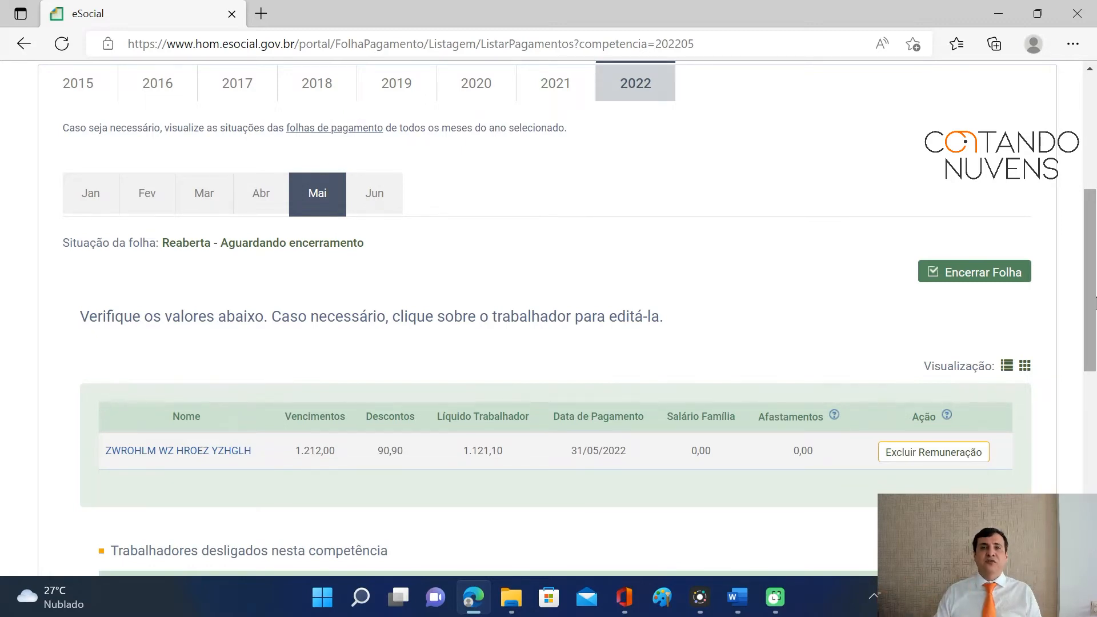
# Step: Go to employee management (Gestão dos Empregados) and open the first inactive employee's record
pyautogui.moveTo(1091, 308); pyautogui.dragTo(1092, 221)
pyautogui.click(367, 108)
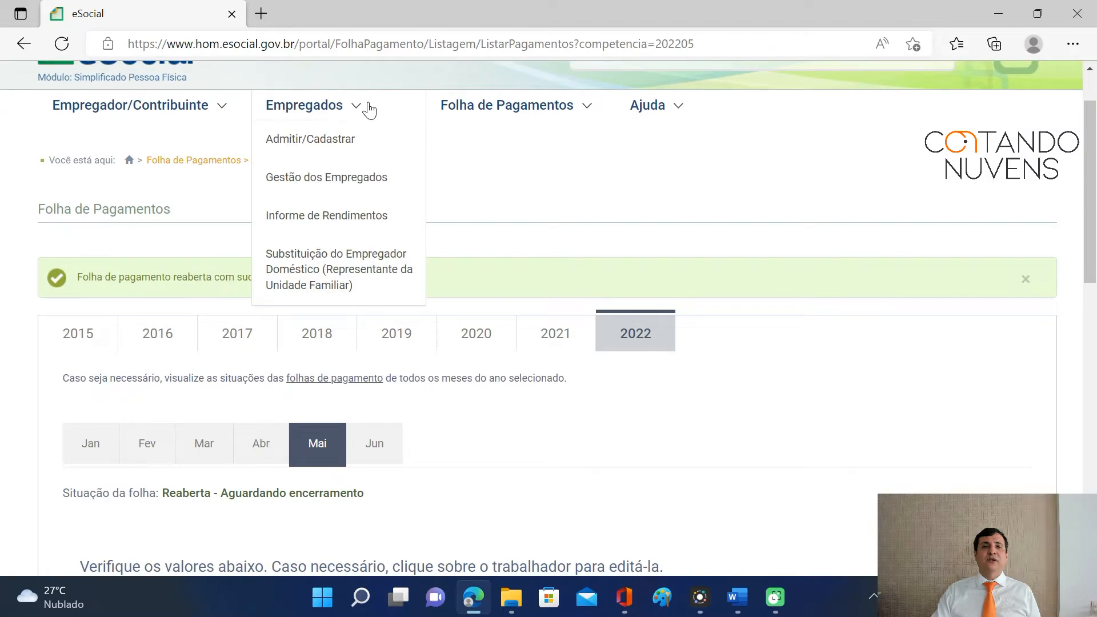
pyautogui.click(341, 174)
pyautogui.moveTo(342, 177)
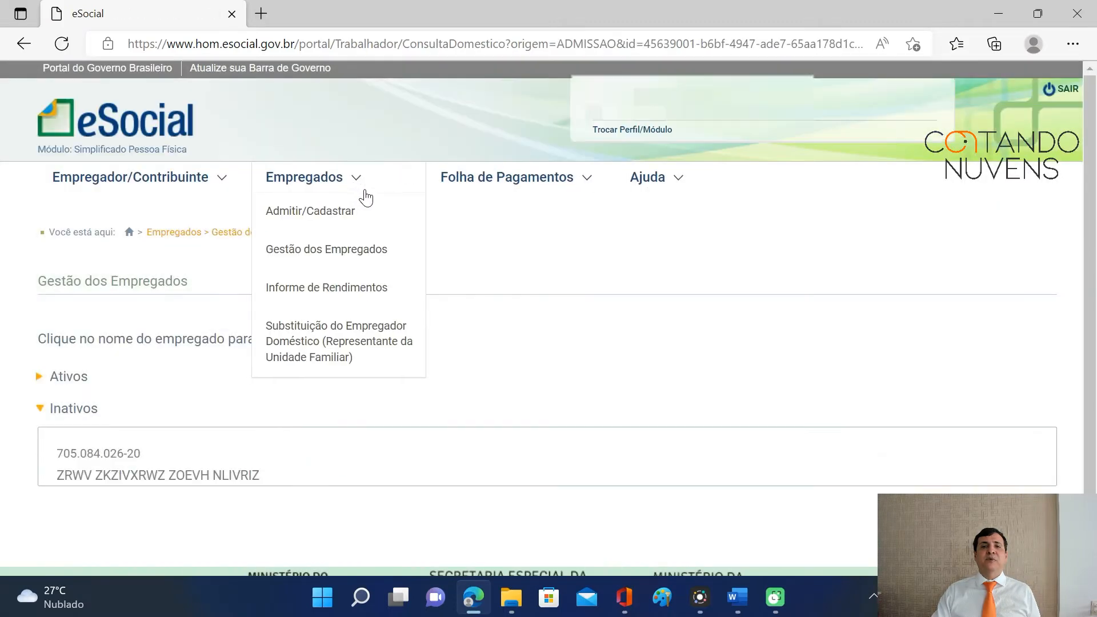
pyautogui.scroll(-3, 482, 387)
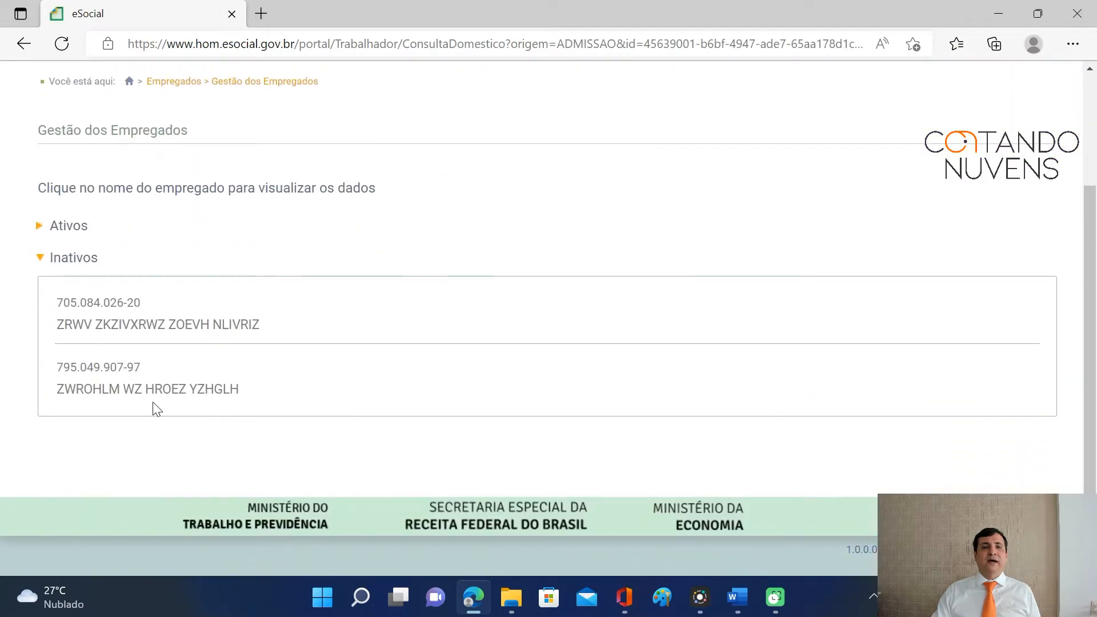
pyautogui.click(131, 338)
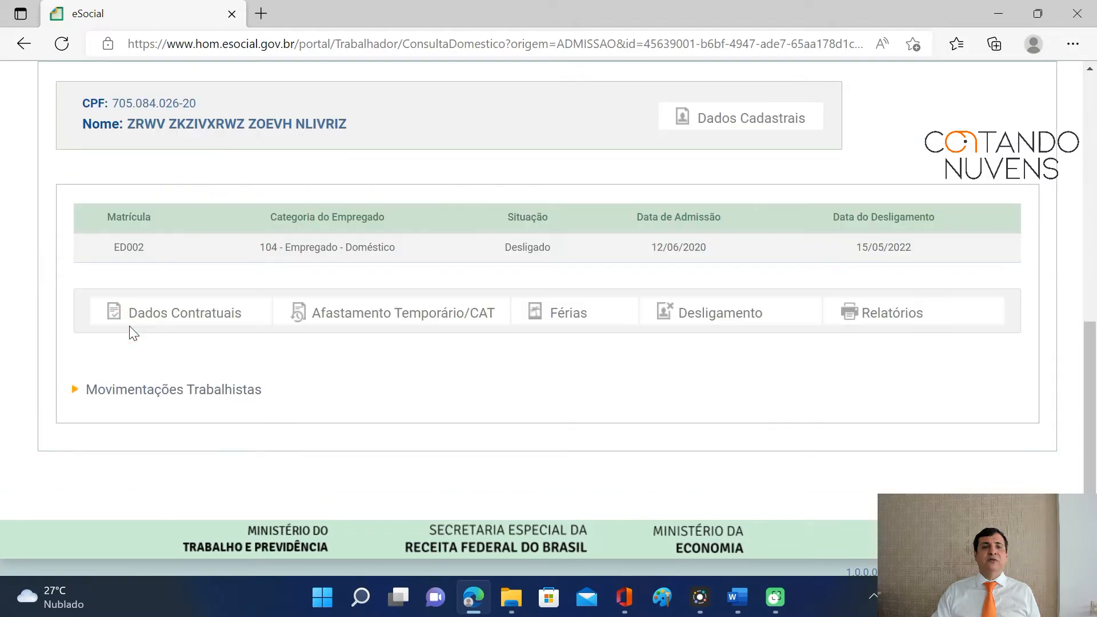
# Step: Delete the termination event (Desligamento) dated 15/05/2022 from the employee's labour movements
pyautogui.click(228, 395)
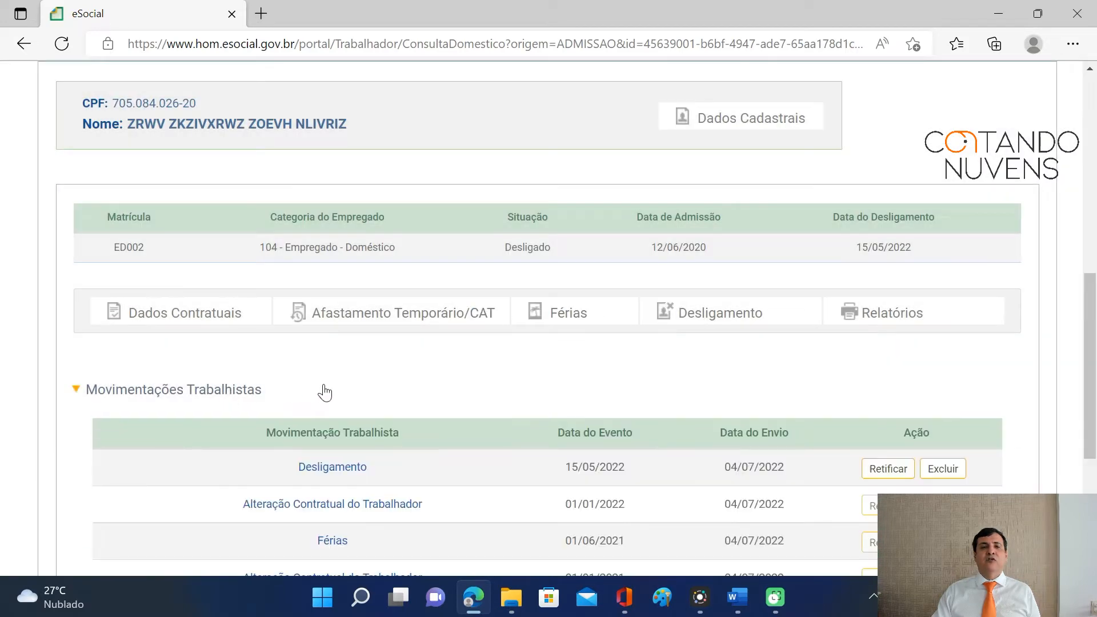
pyautogui.scroll(-4, 612, 360)
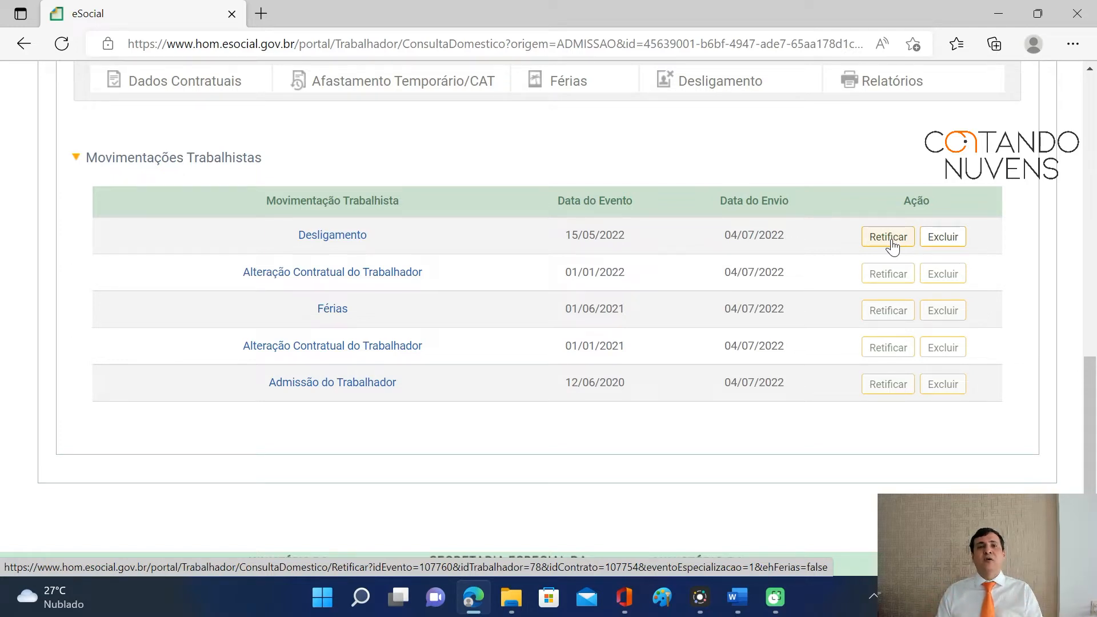
pyautogui.click(952, 243)
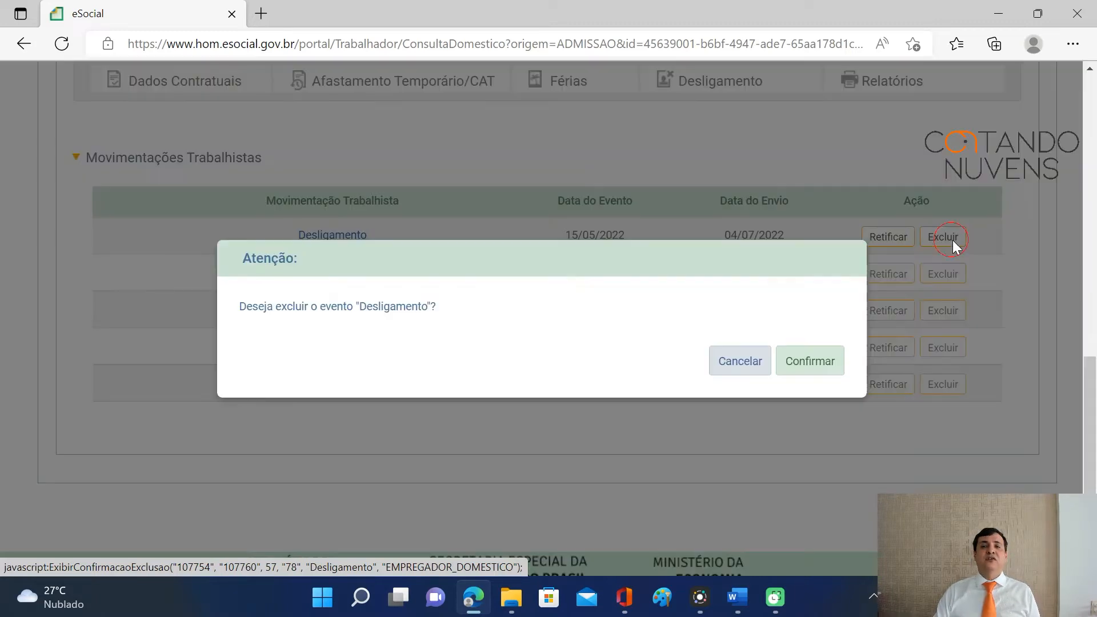
pyautogui.click(831, 365)
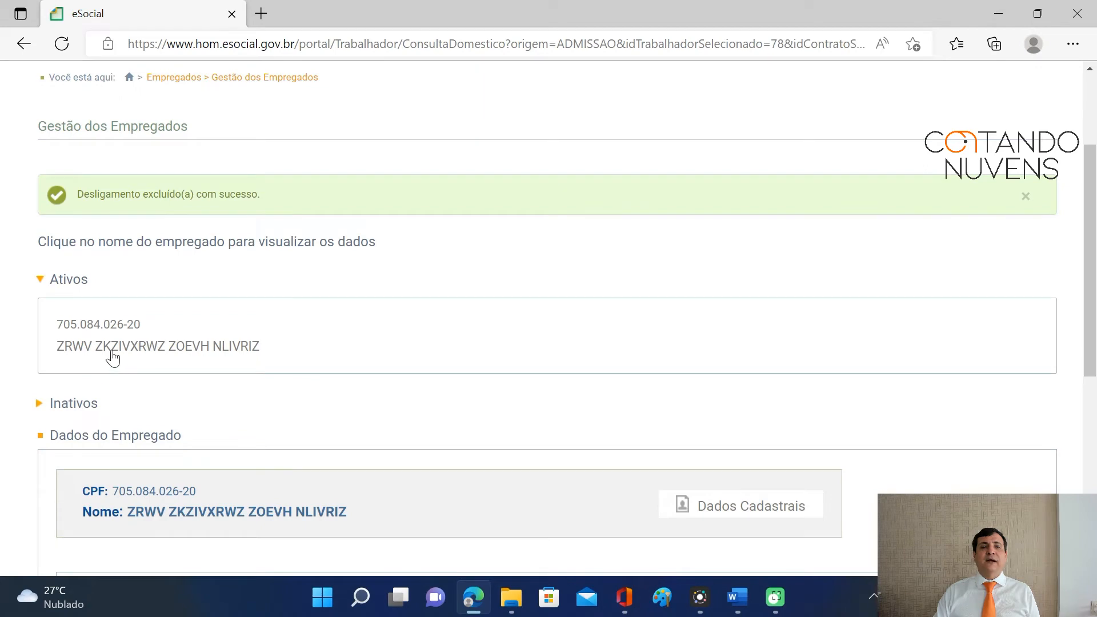
# Step: Start a new termination (Desligamento) for the employee and set the termination date to 15/05/2022
pyautogui.scroll(-6, 543, 333)
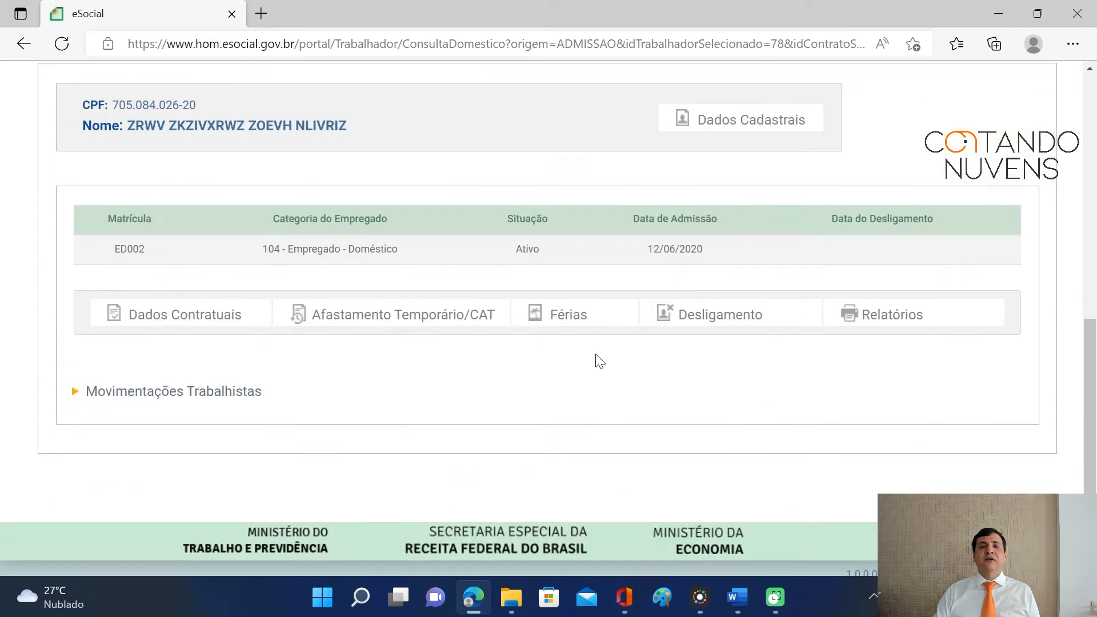
pyautogui.click(693, 318)
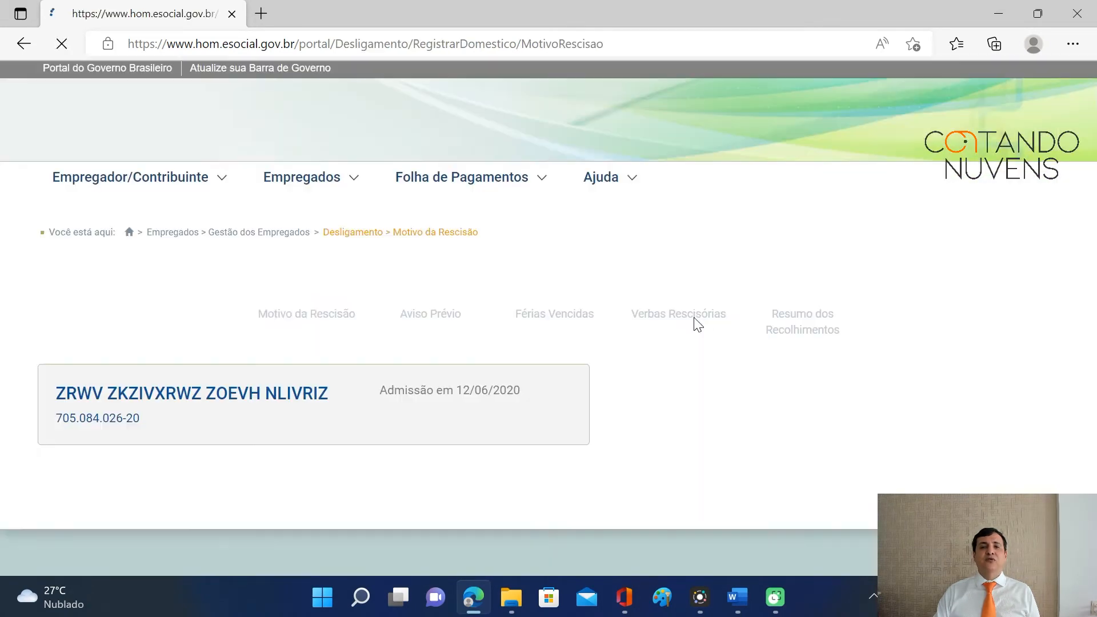
pyautogui.scroll(-3, 683, 338)
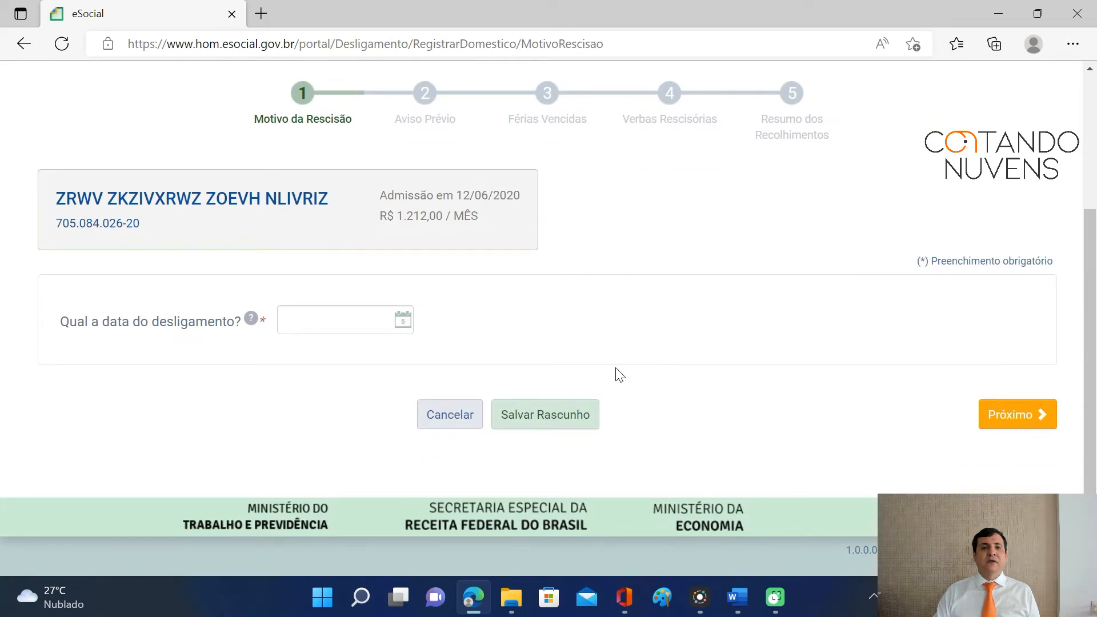
pyautogui.click(308, 324)
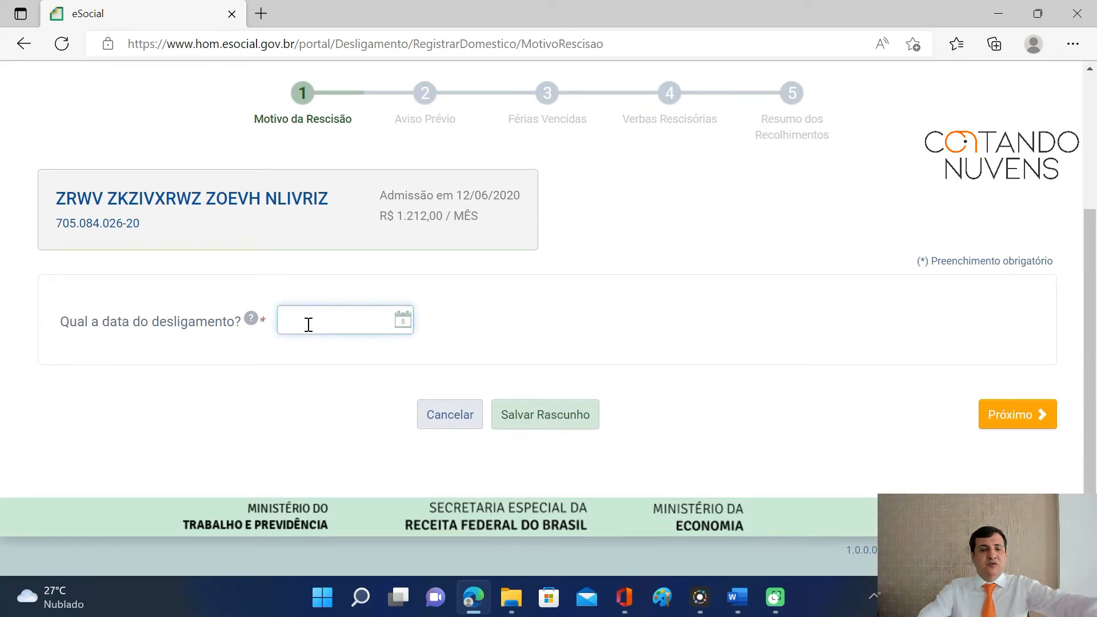
pyautogui.write('15/0')
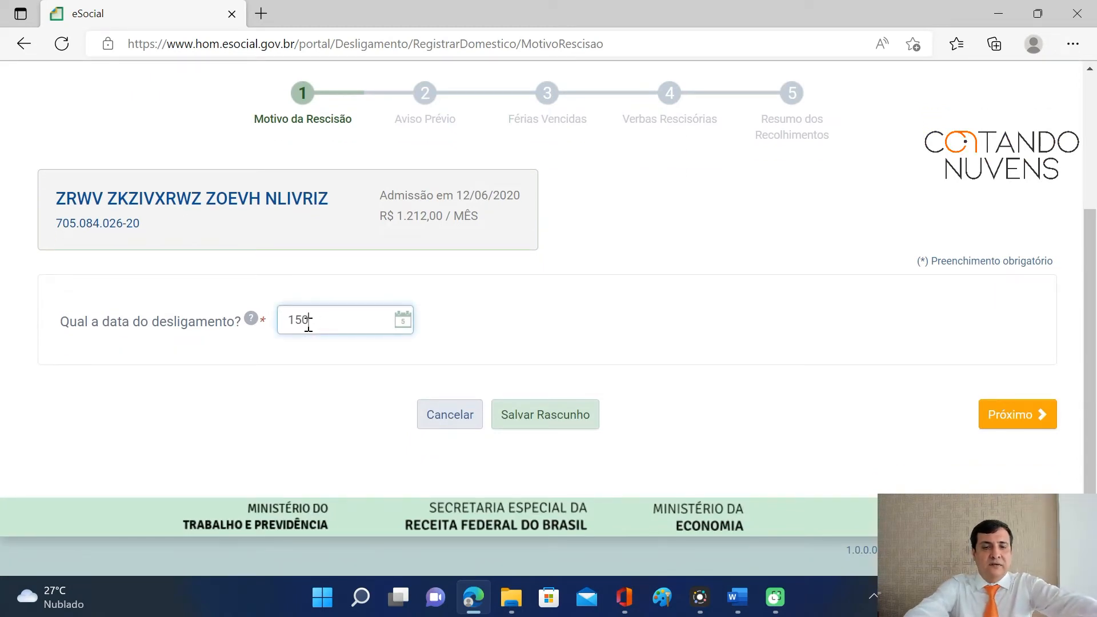
pyautogui.write('5/2022')
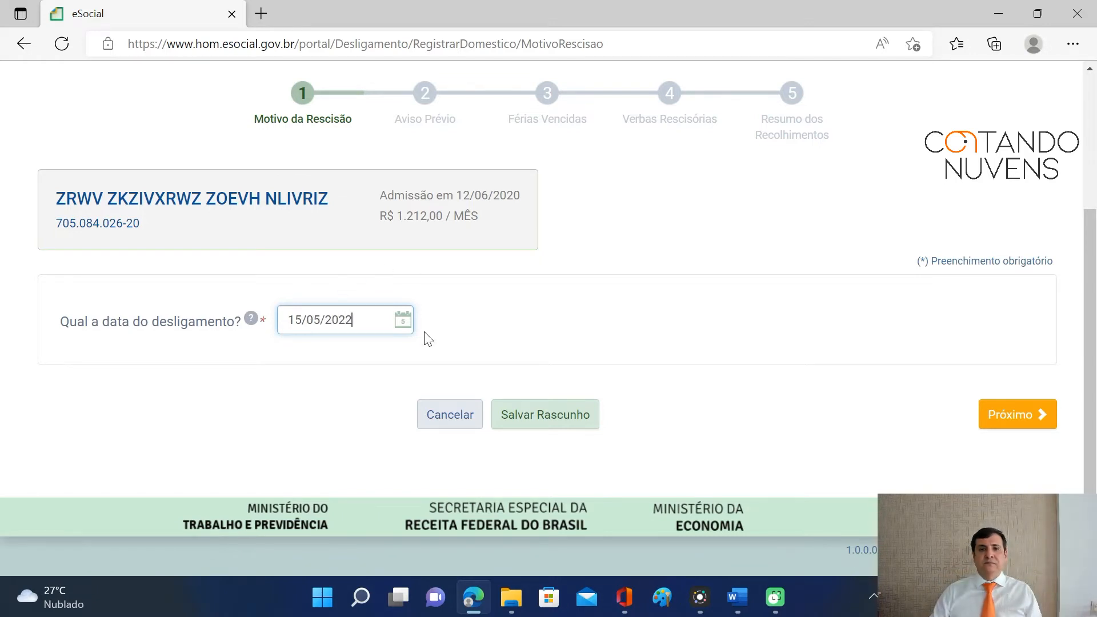
pyautogui.click(510, 426)
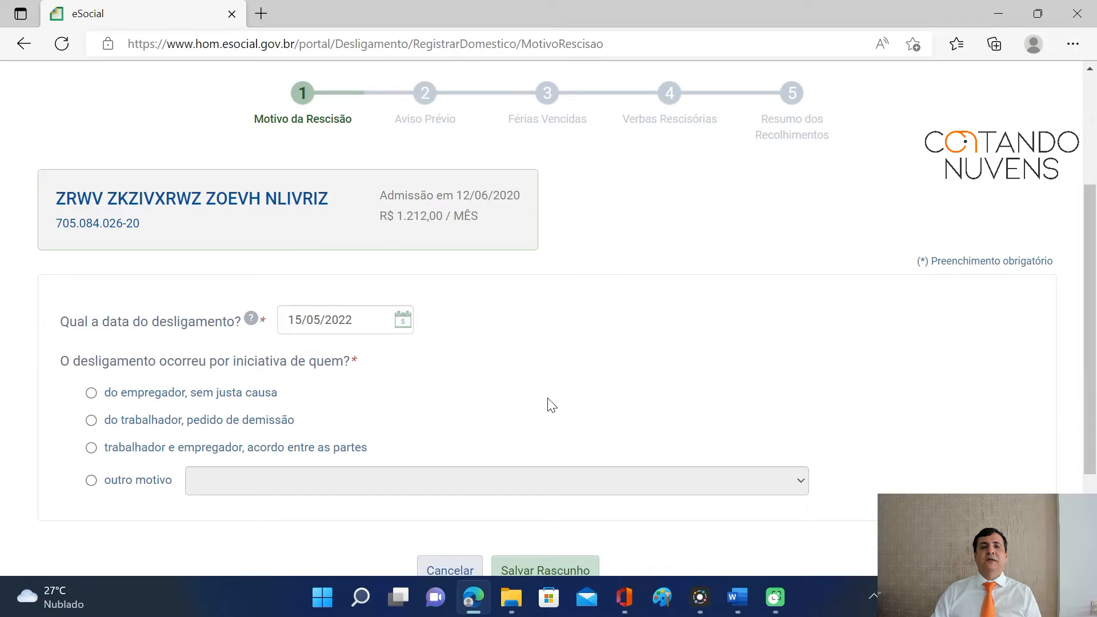
# Step: Set the termination as initiated "do empregador, sem justa causa", save the draft and proceed to the prior notice stage
pyautogui.scroll(-3, 776, 286)
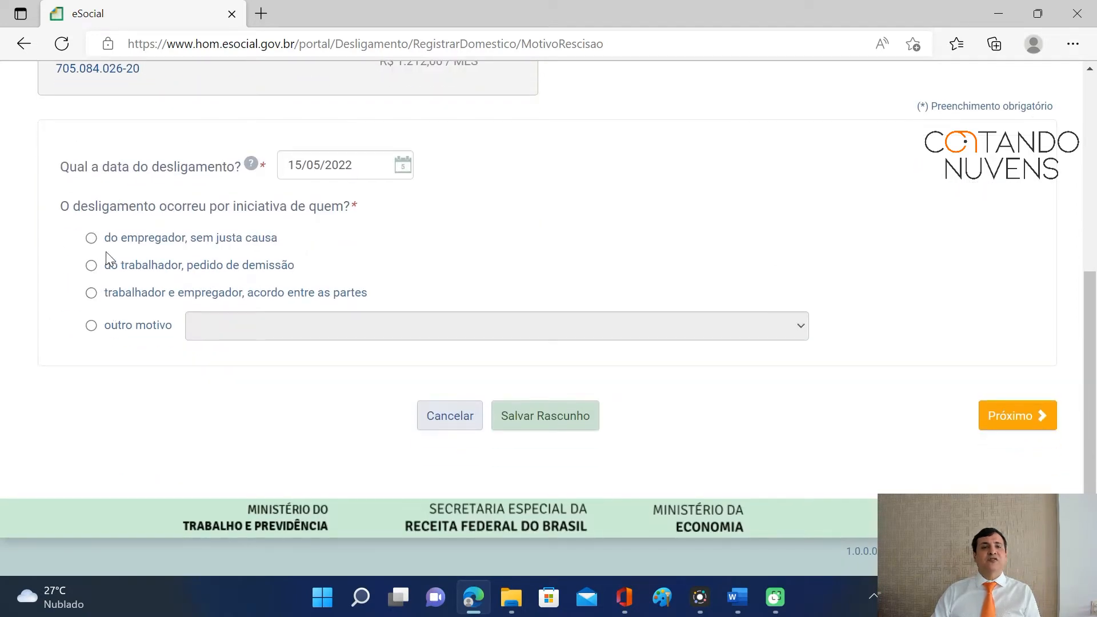
pyautogui.click(92, 238)
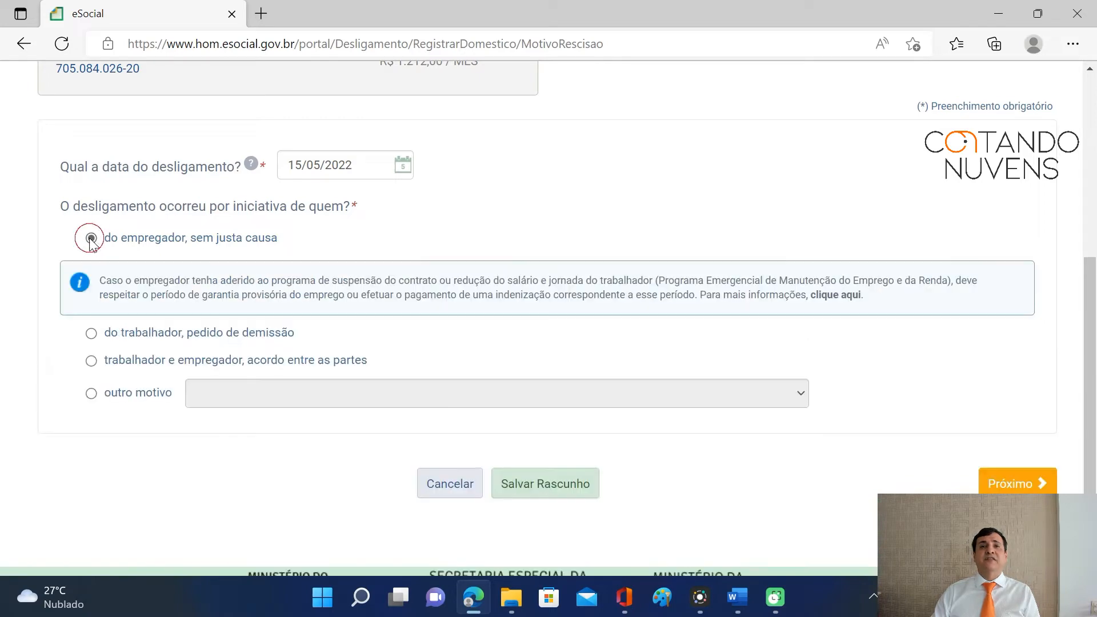
pyautogui.scroll(-1, 800, 337)
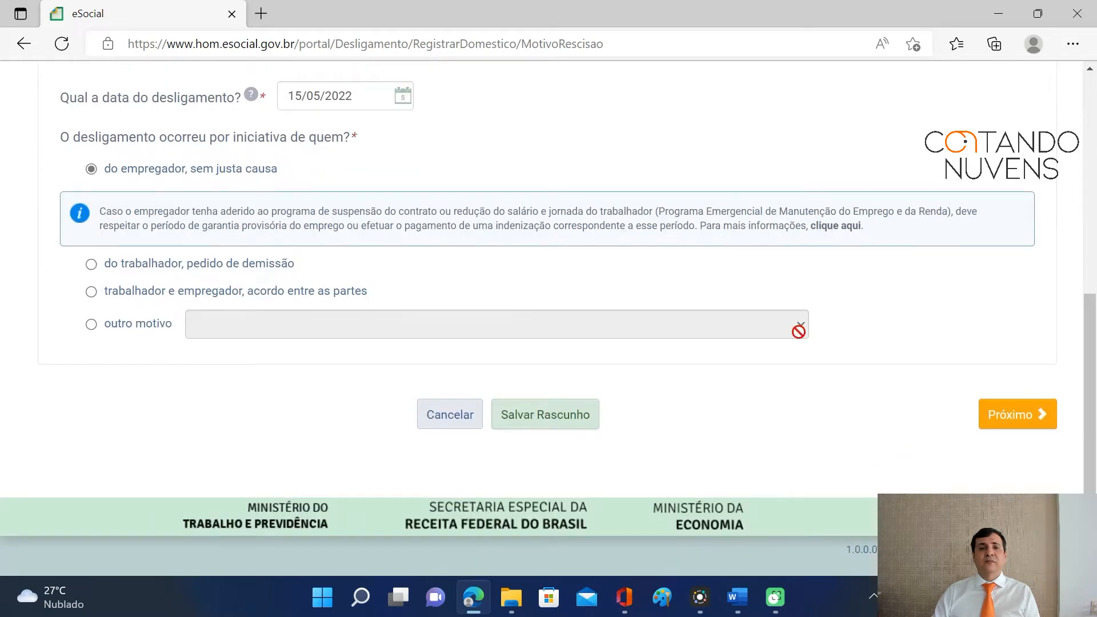
pyautogui.click(573, 421)
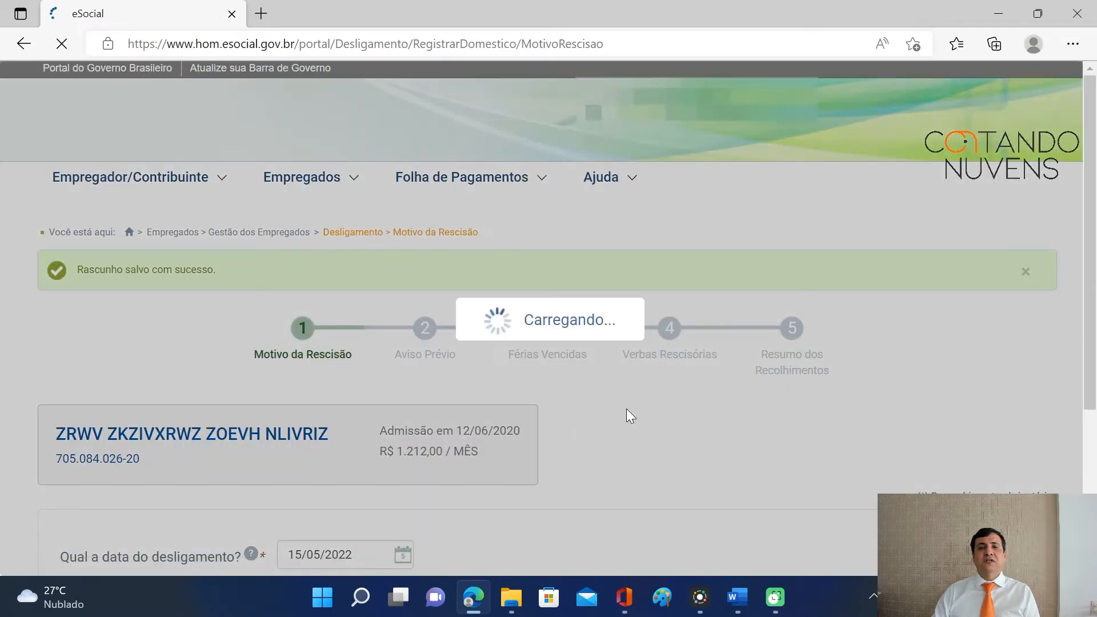
pyautogui.scroll(-6, 894, 373)
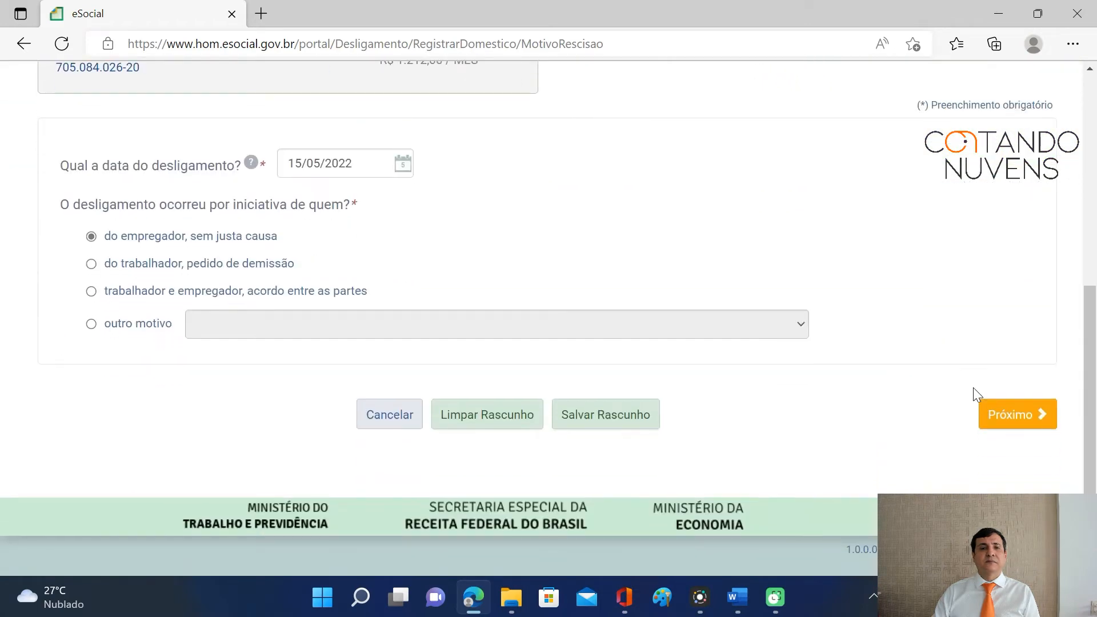
pyautogui.click(1013, 412)
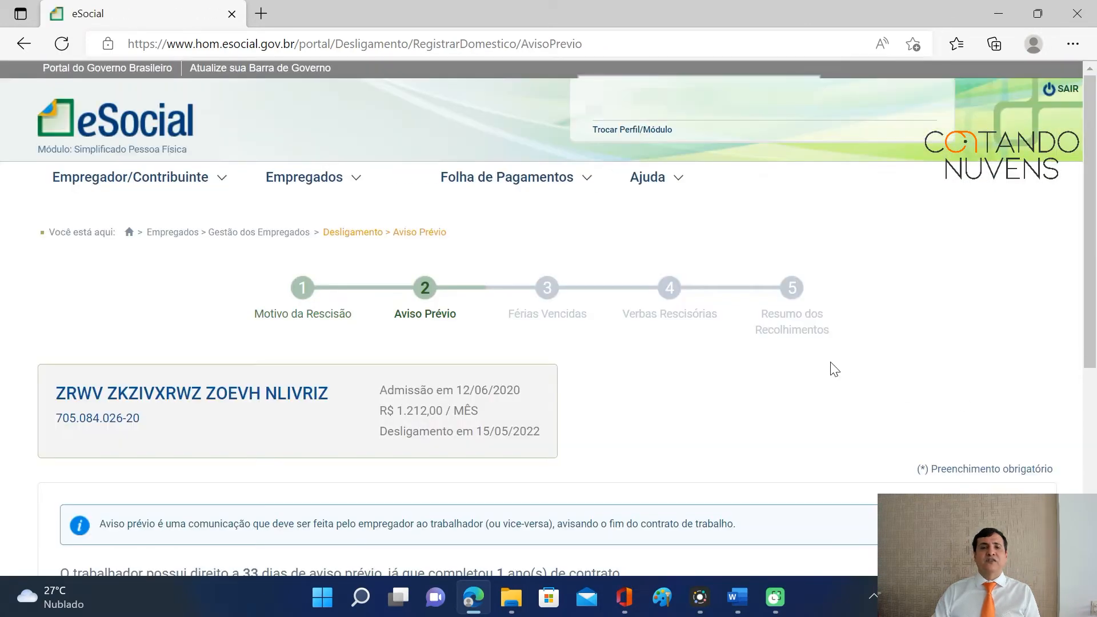
# Step: Set the prior notice (Aviso Prévio) as "Indenizado" and proceed past the overdue vacation stage to the severance amounts
pyautogui.scroll(-5, 833, 369)
pyautogui.scroll(-1, 832, 369)
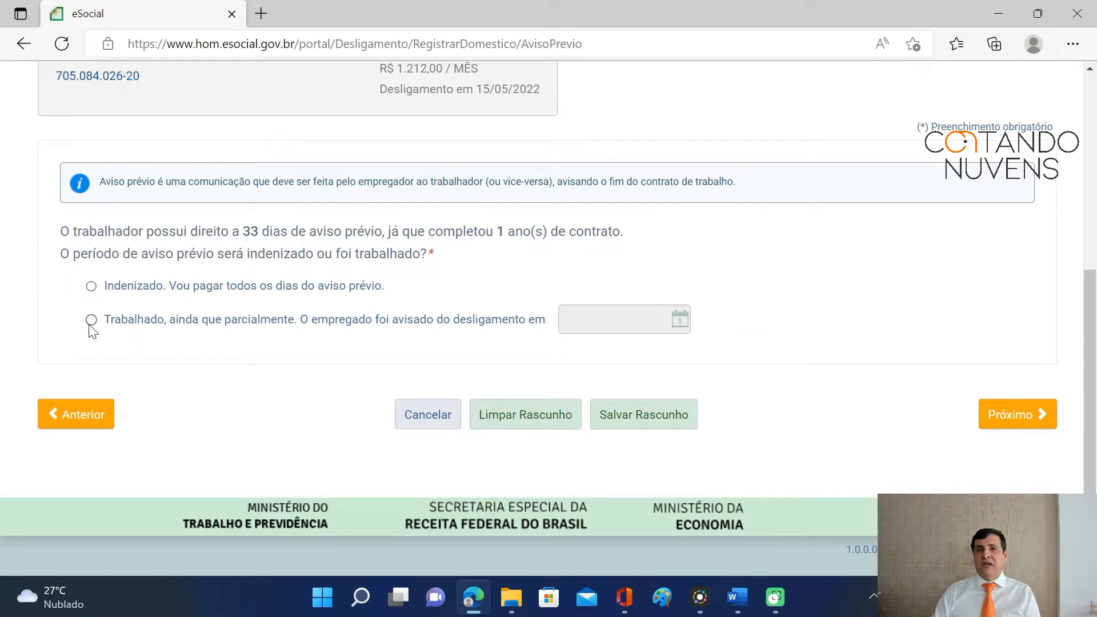
pyautogui.click(91, 286)
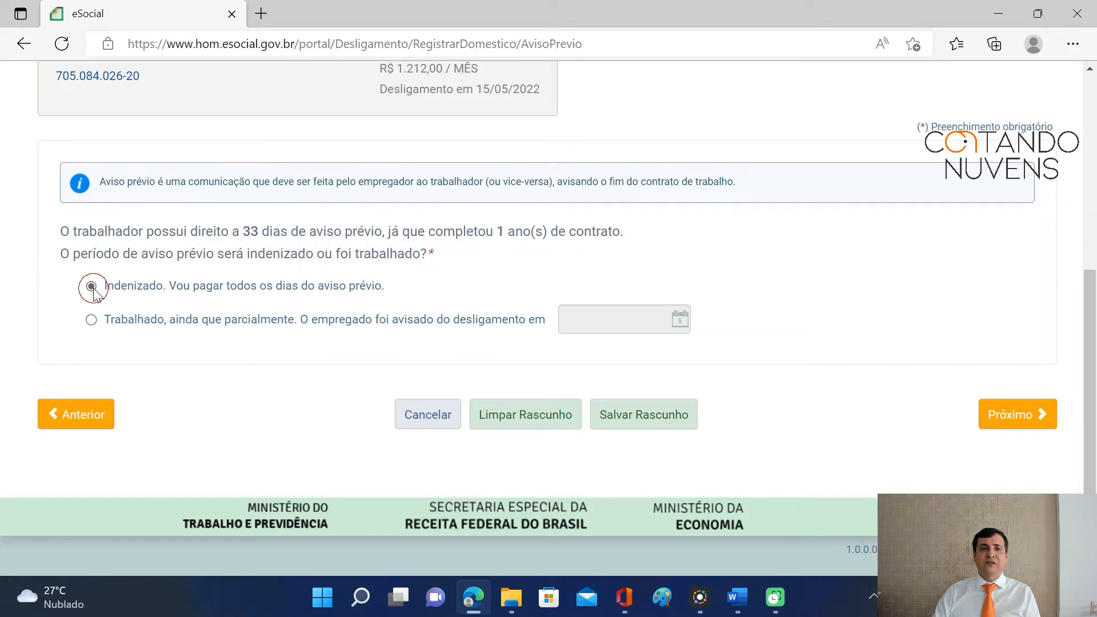
pyautogui.click(1028, 414)
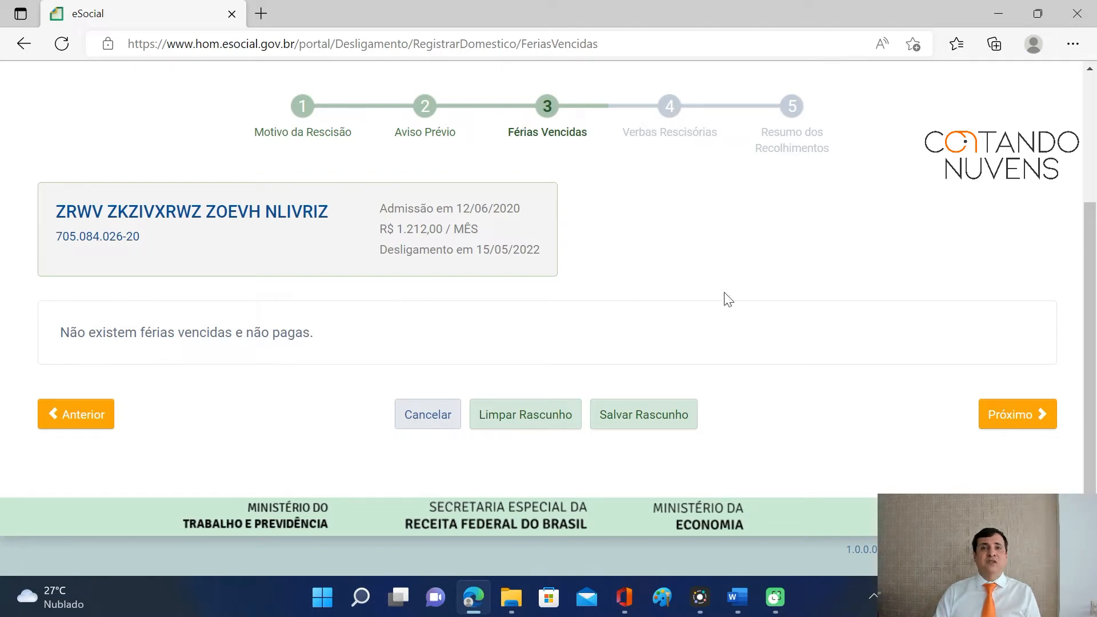
pyautogui.click(1013, 421)
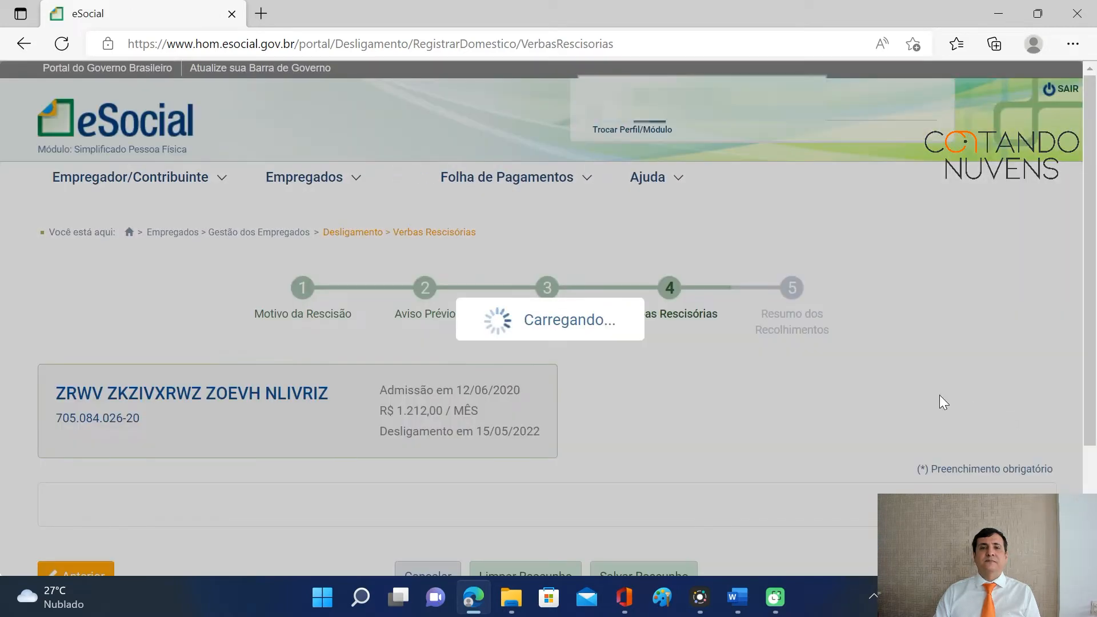
# Step: View the severance items offered when the question on absences, overtime or other situations is answered Sim, and restore the answer to Não
pyautogui.scroll(-5, 730, 382)
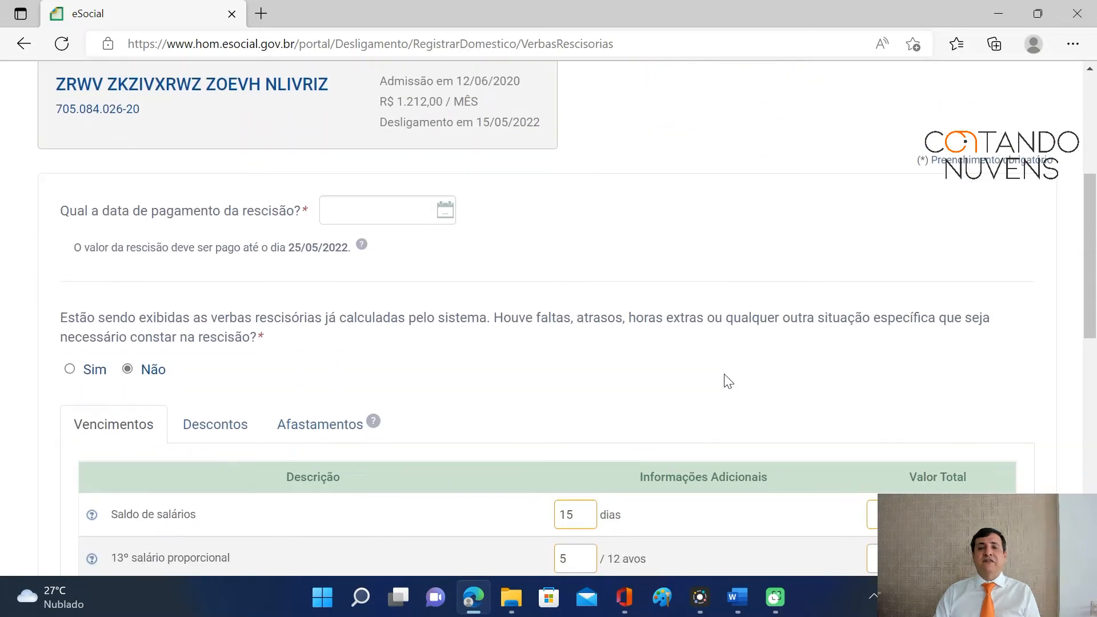
pyautogui.scroll(-1, 728, 382)
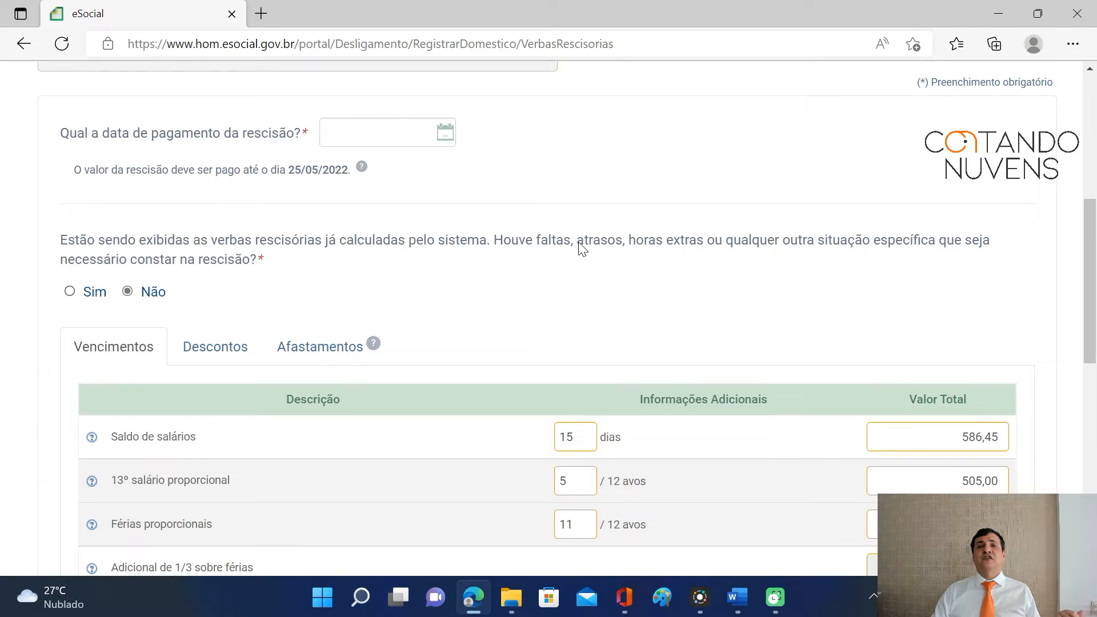
pyautogui.scroll(-1, 581, 247)
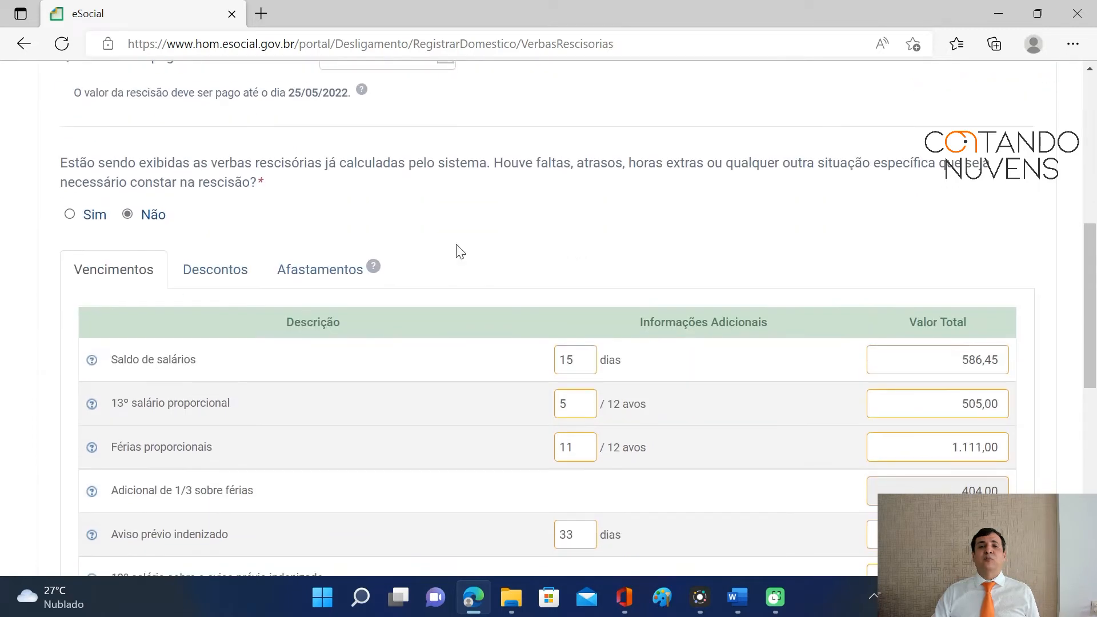
pyautogui.click(70, 215)
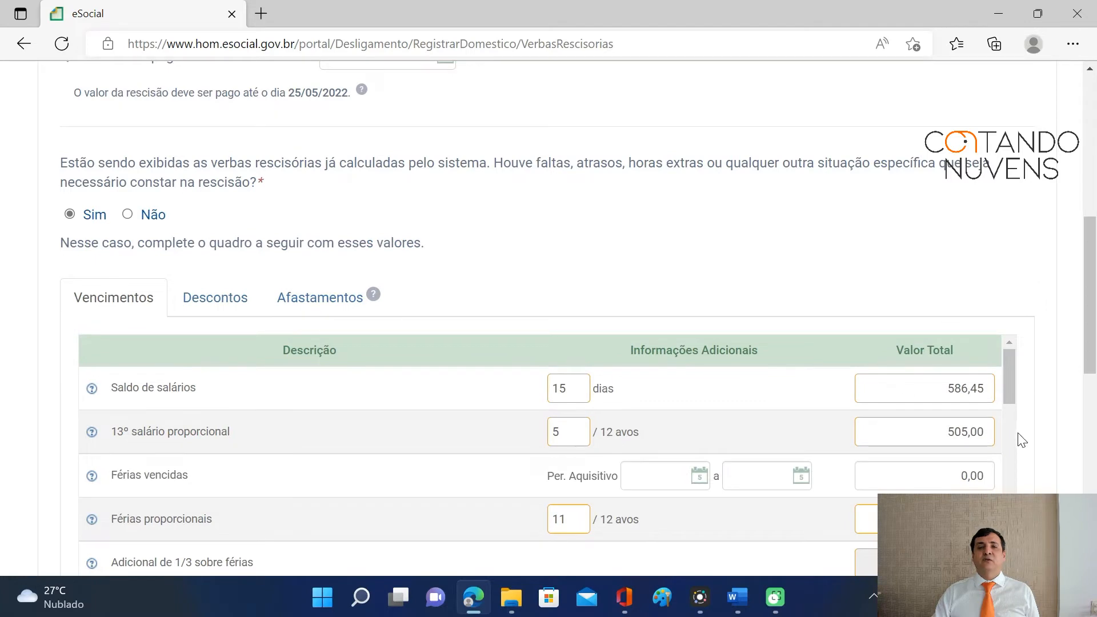
pyautogui.click(127, 215)
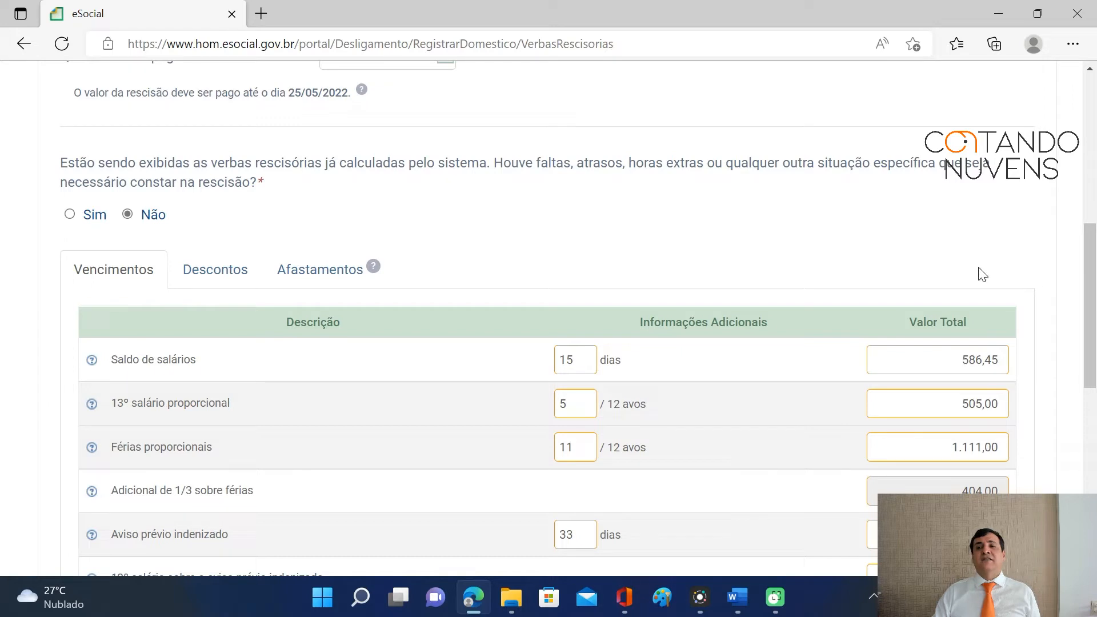
# Step: Set the severance payment date (data de pagamento da rescisão) to 02/06/2022
pyautogui.moveTo(1094, 289); pyautogui.dragTo(1088, 263)
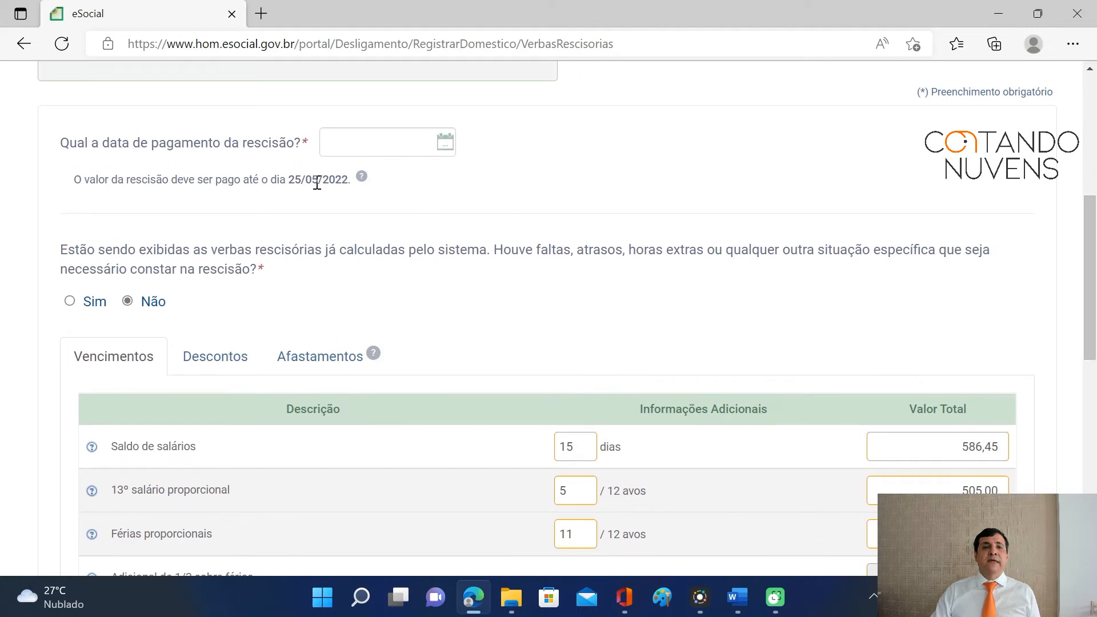
pyautogui.click(330, 146)
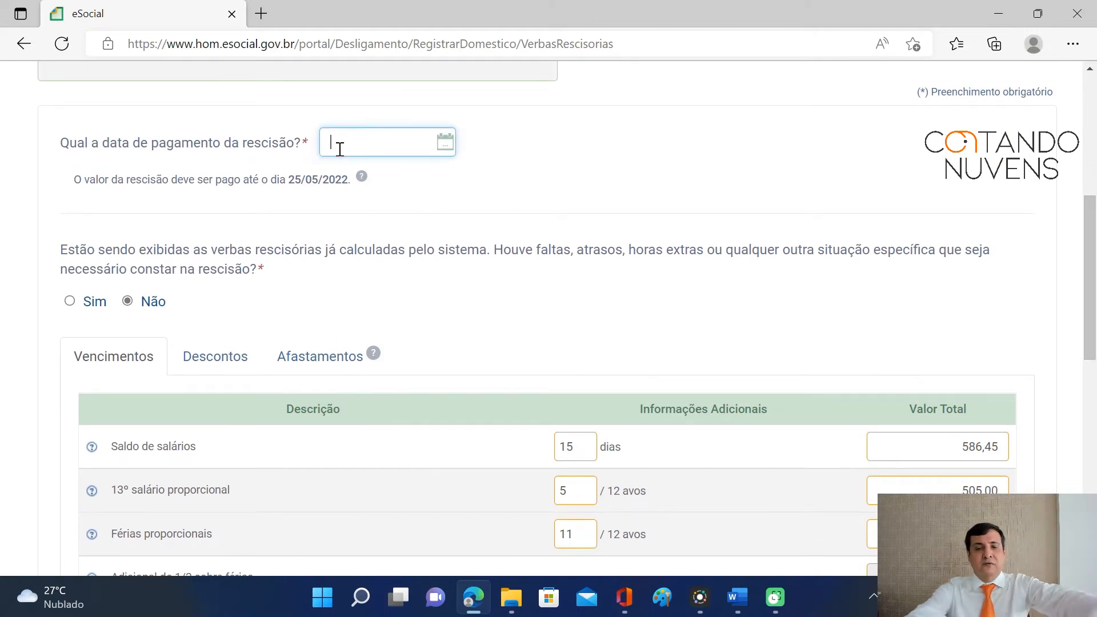
pyautogui.write('02/06')
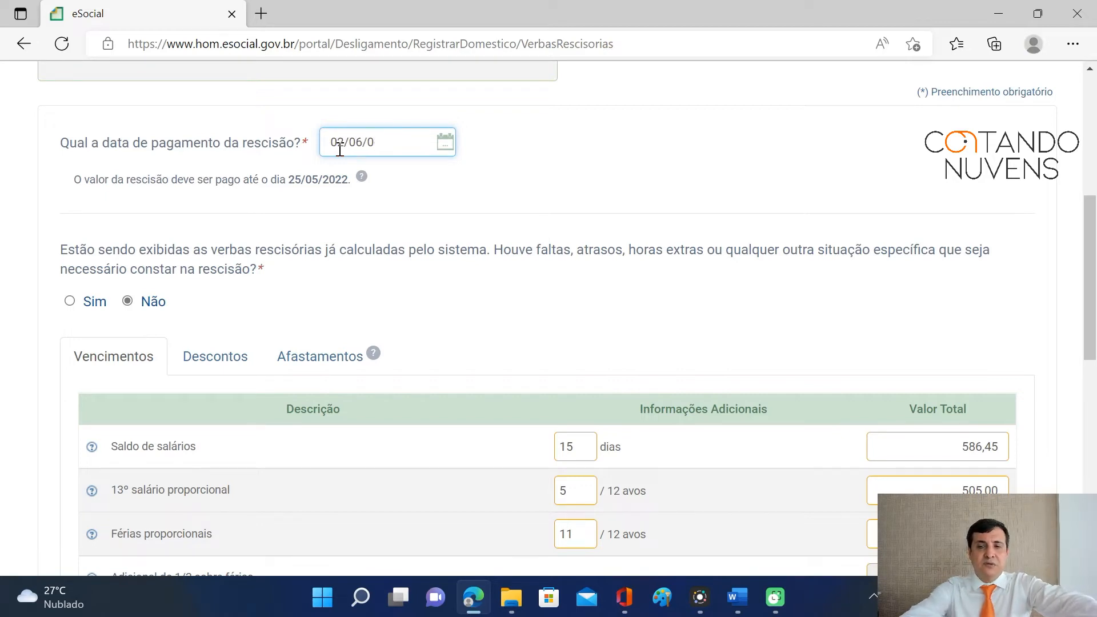
pyautogui.write('/2022')
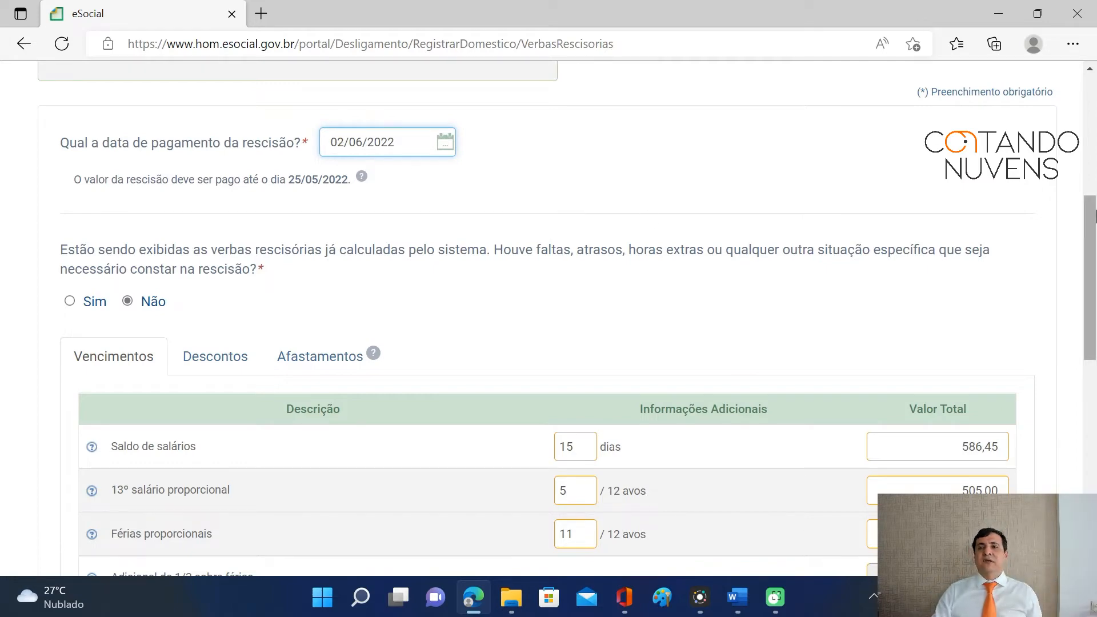
# Step: Proceed from the severance amounts to the collections summary (Resumo dos Recolhimentos) and conclude the termination
pyautogui.scroll(-2, 1096, 328)
pyautogui.scroll(-7, 1095, 329)
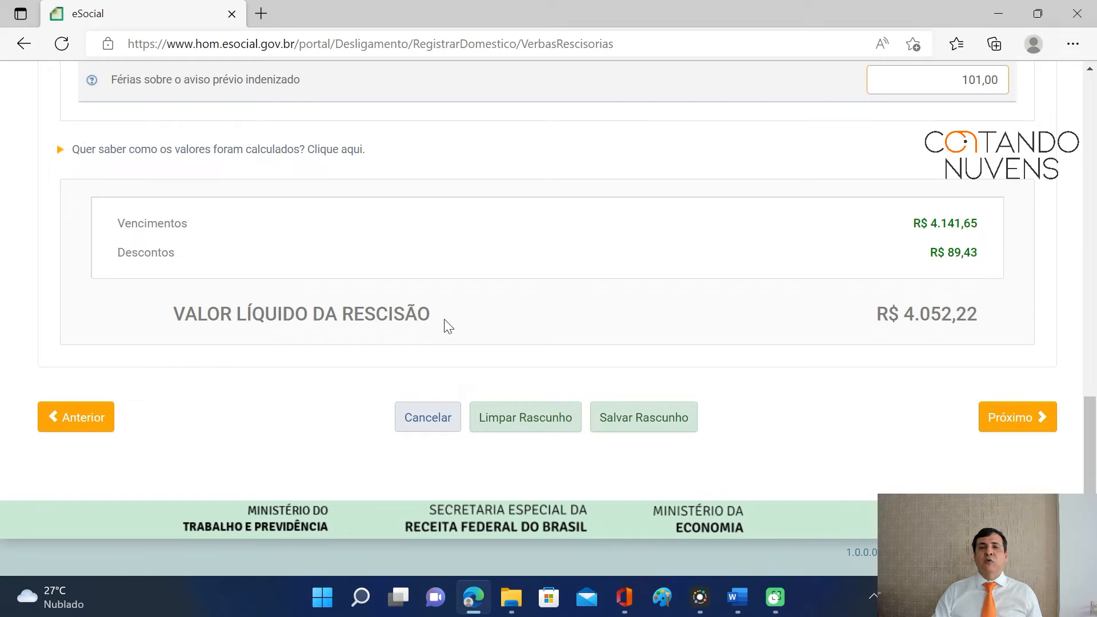
pyautogui.click(1014, 423)
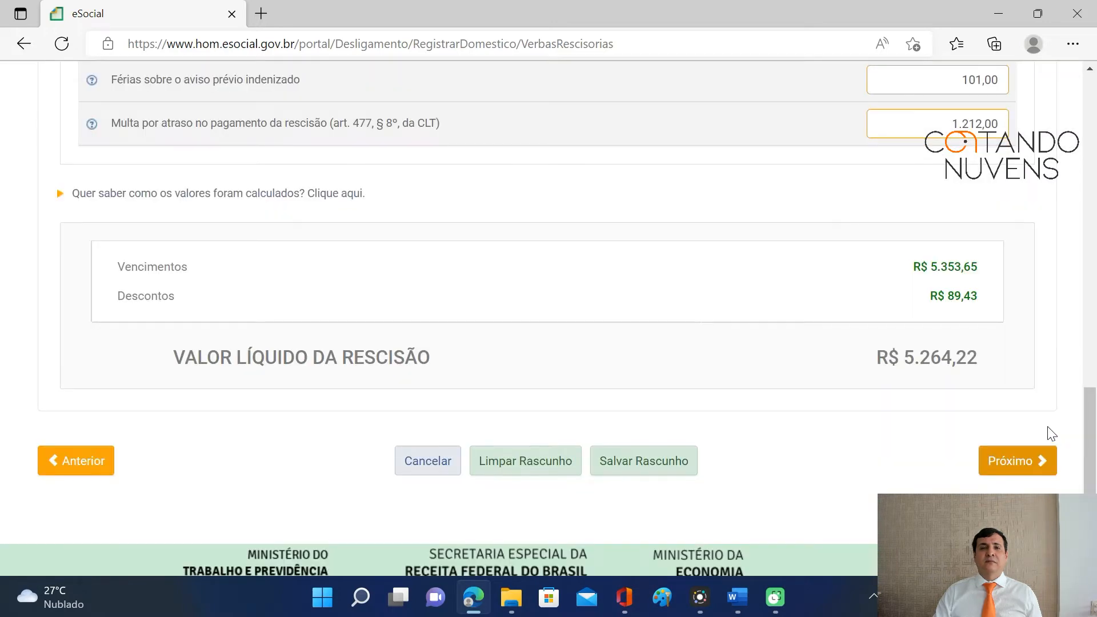
pyautogui.click(1031, 459)
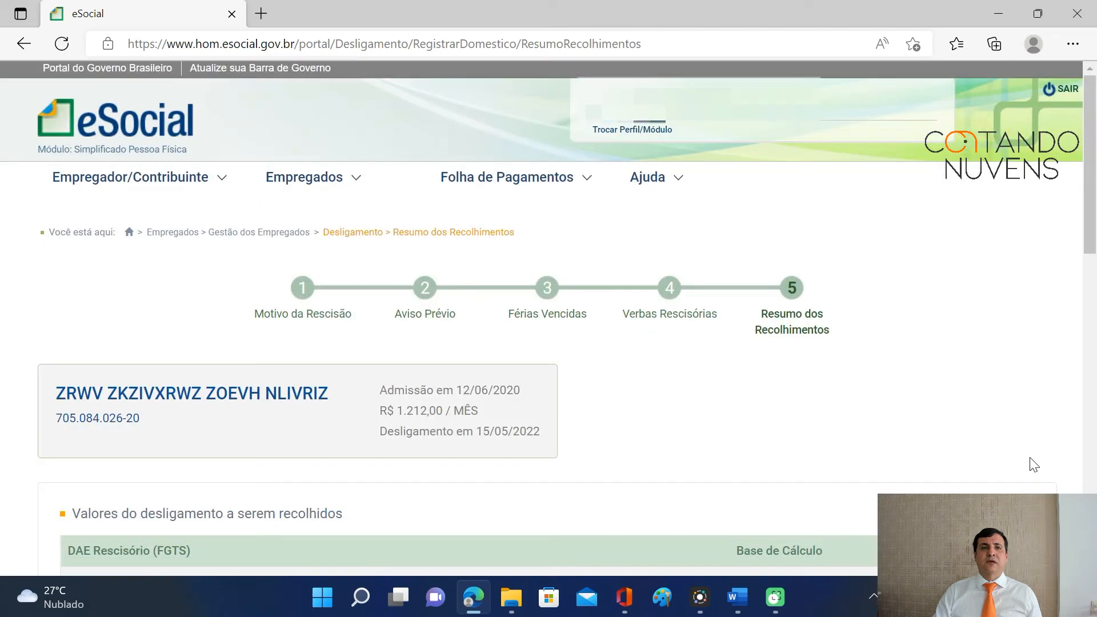
pyautogui.moveTo(1091, 179); pyautogui.dragTo(1096, 475)
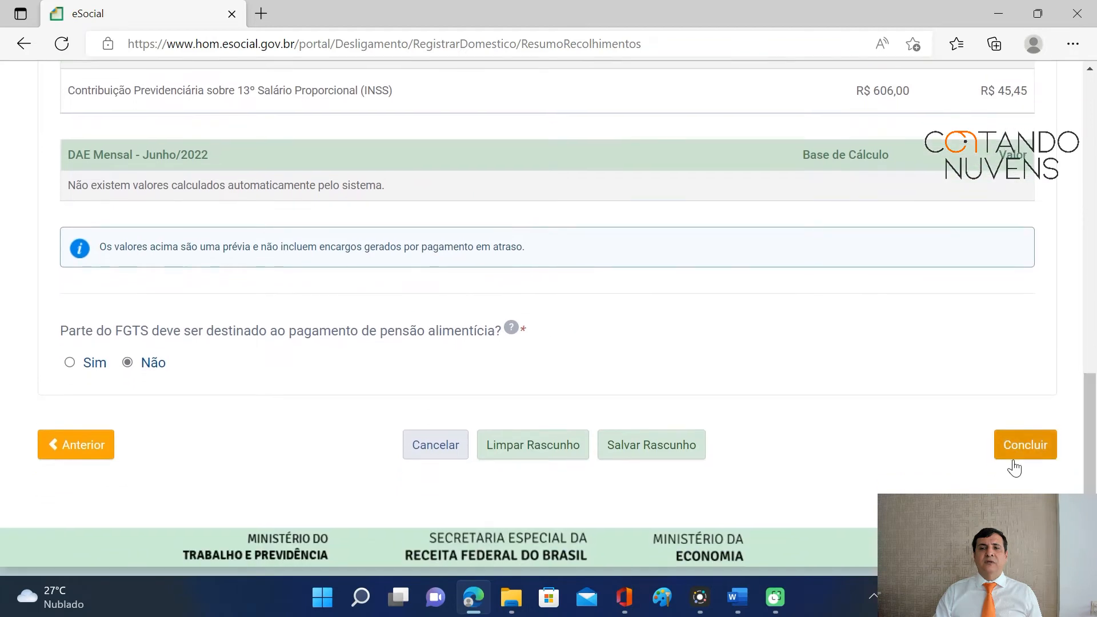
pyautogui.click(1026, 456)
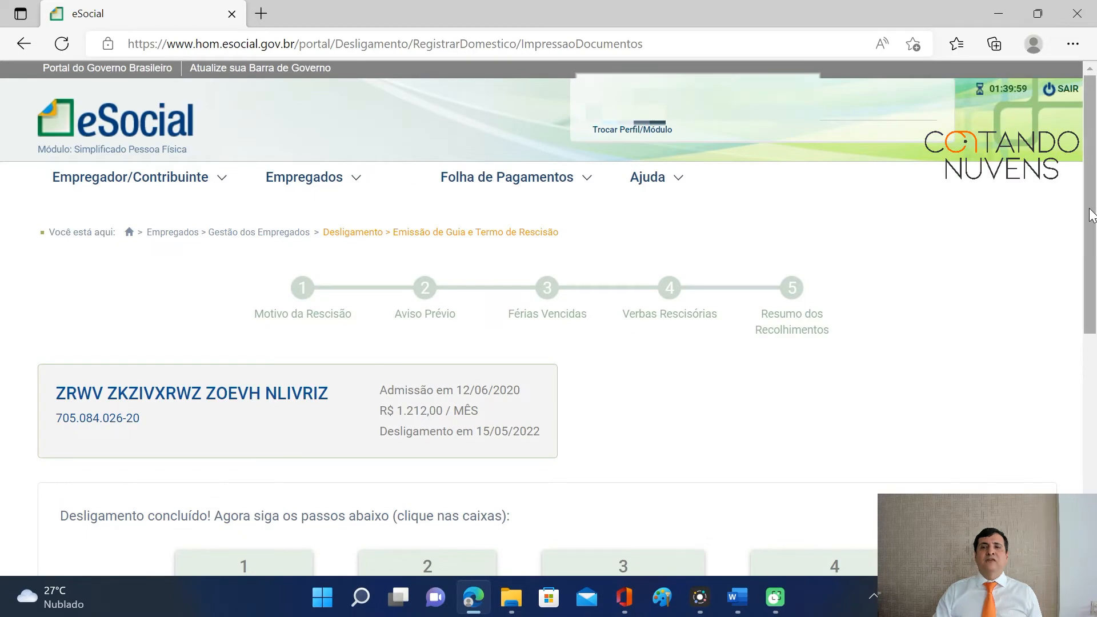
# Step: Generate the printable Termo de Rescisão and return to the page with the remaining termination steps
pyautogui.scroll(-4, 1093, 354)
pyautogui.scroll(-2, 1093, 360)
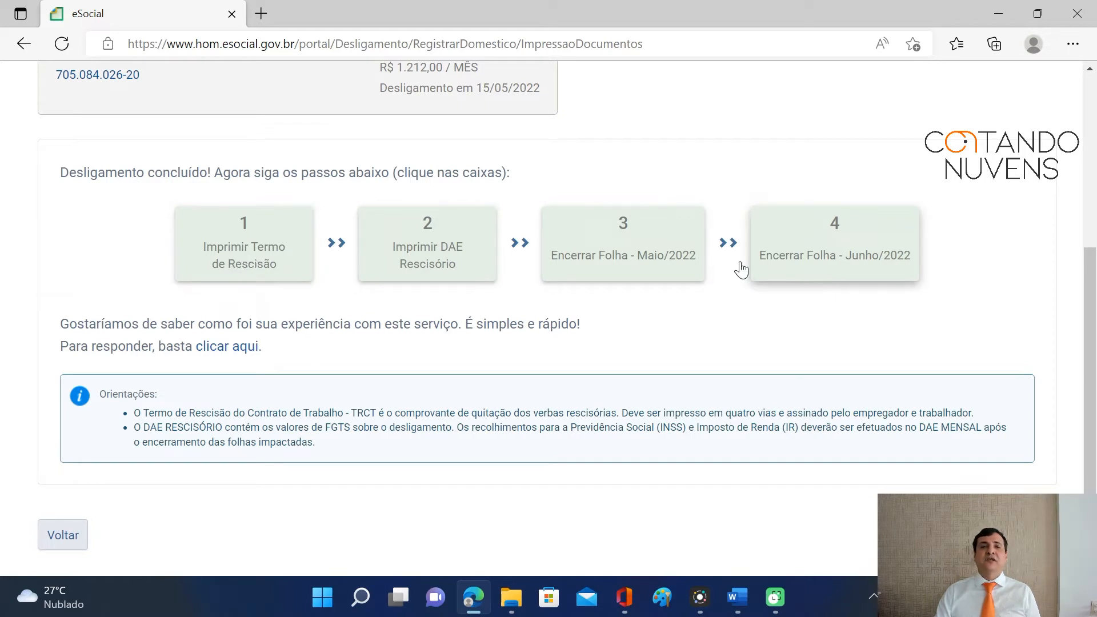
pyautogui.click(251, 260)
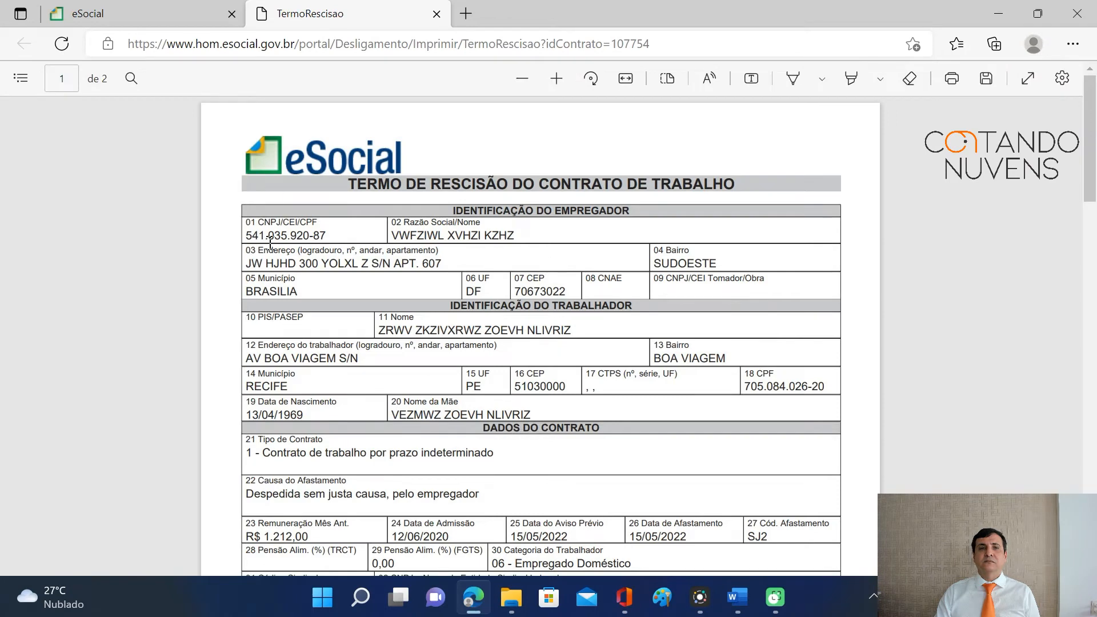
pyautogui.click(179, 15)
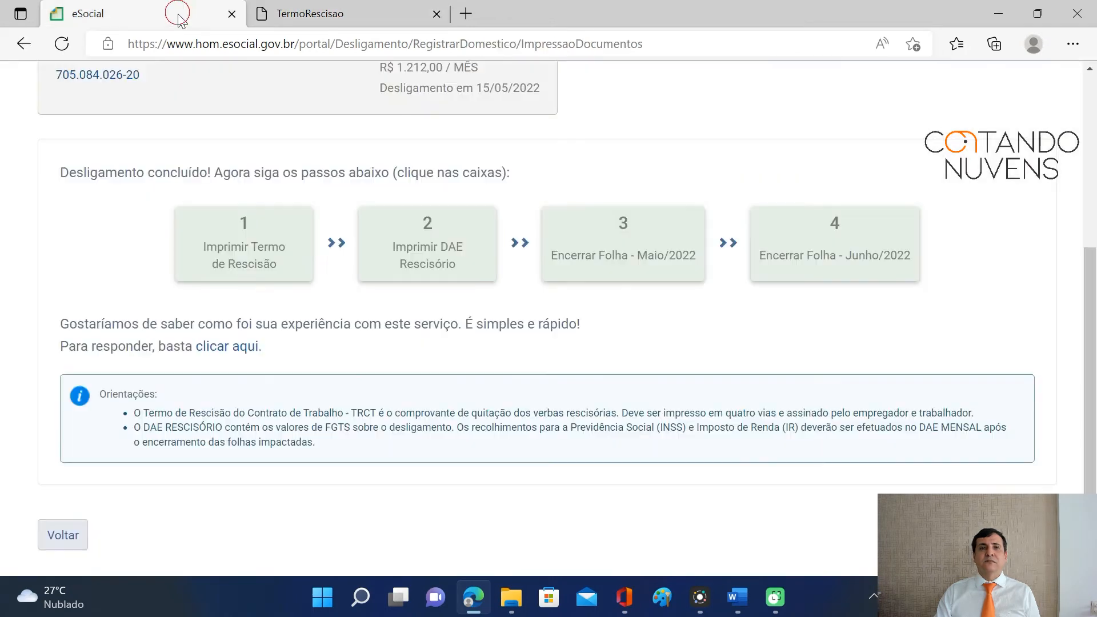
# Step: Issue the severance FGTS slip (Guia do FGTS Rescisório) without specifying a payment date, and review the generated document's breakdown
pyautogui.click(421, 244)
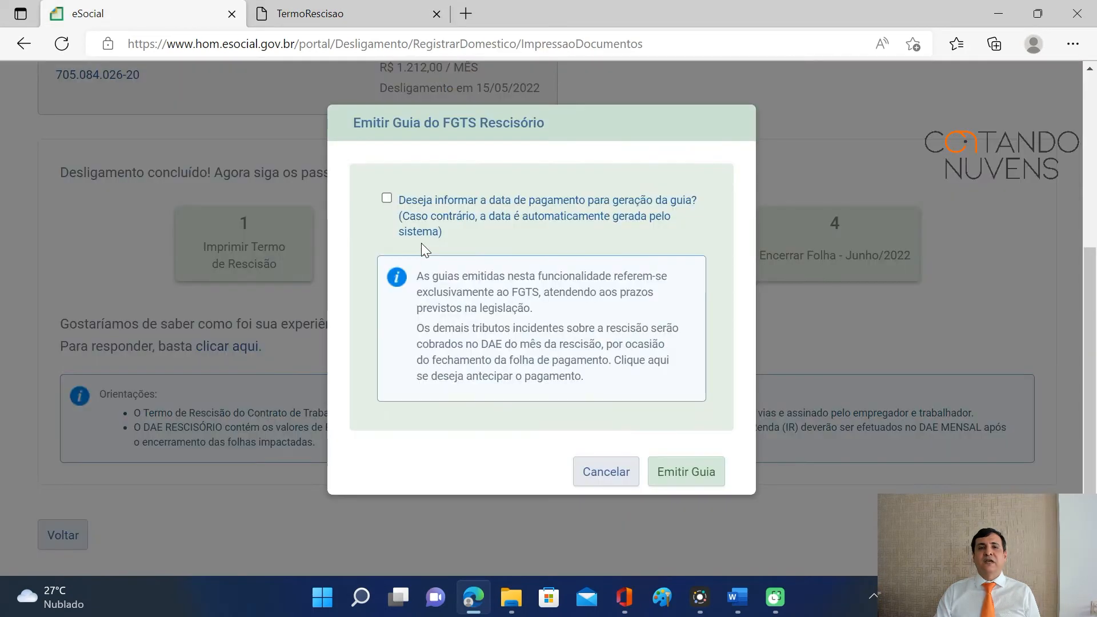
pyautogui.click(387, 198)
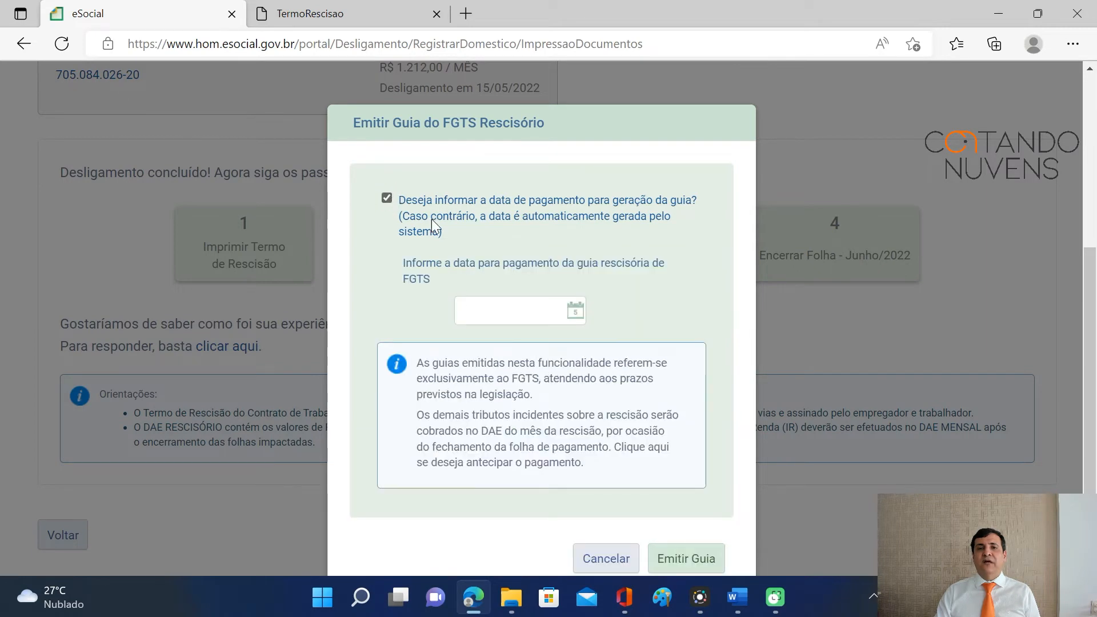
pyautogui.click(388, 199)
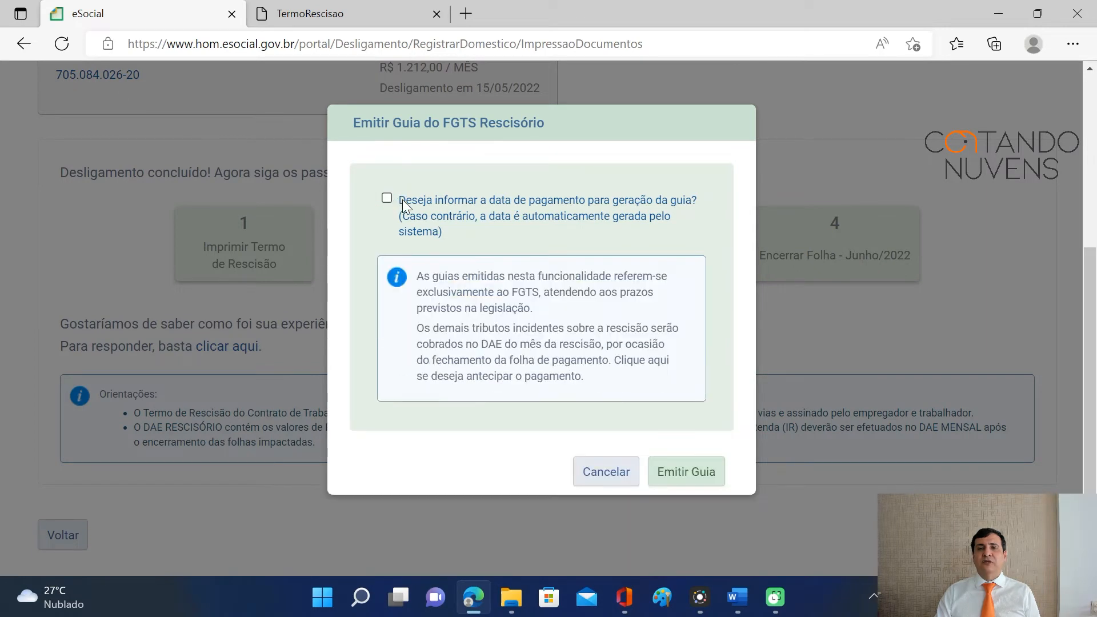
pyautogui.click(688, 470)
pyautogui.click(762, 120)
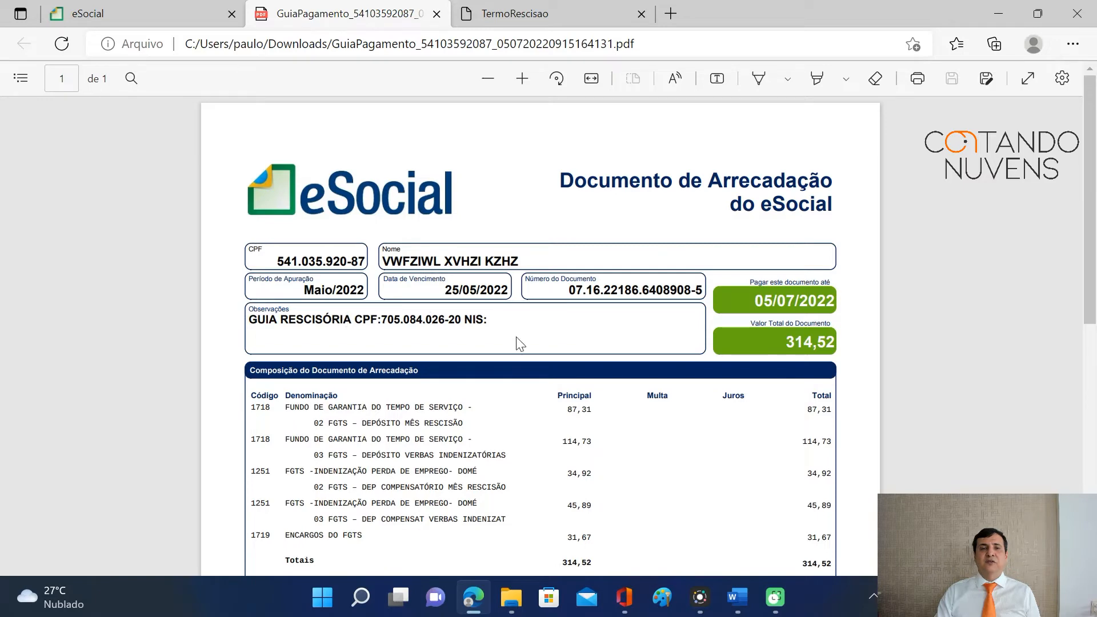
pyautogui.scroll(-3, 464, 385)
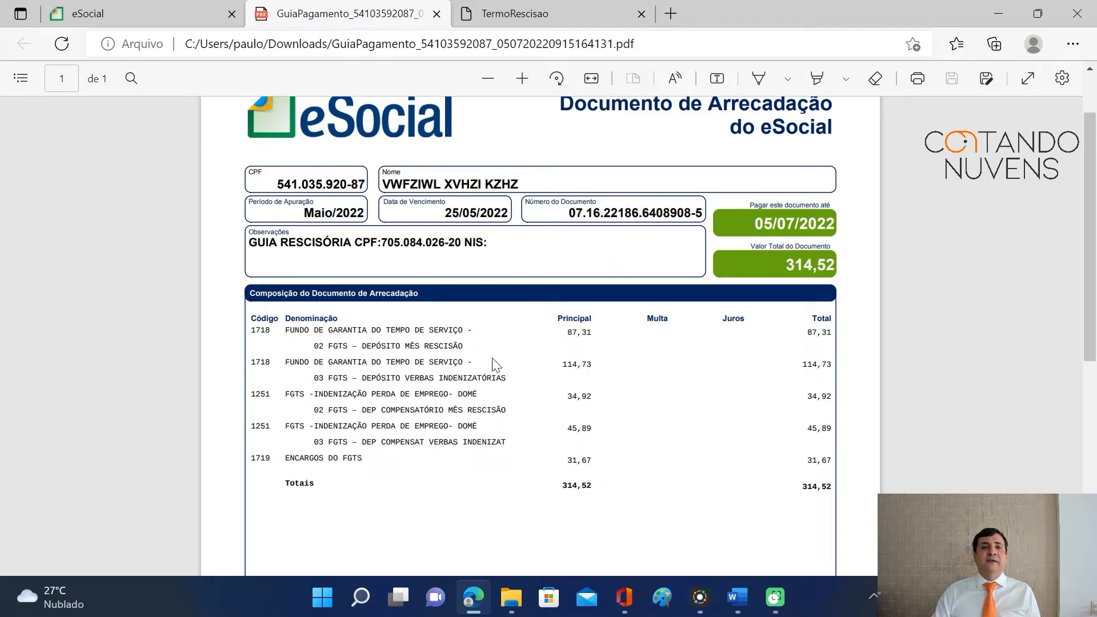
# Step: Return to the termination steps in eSocial and close the Maio/2022 payroll, confirming the DAE preview
pyautogui.click(202, 16)
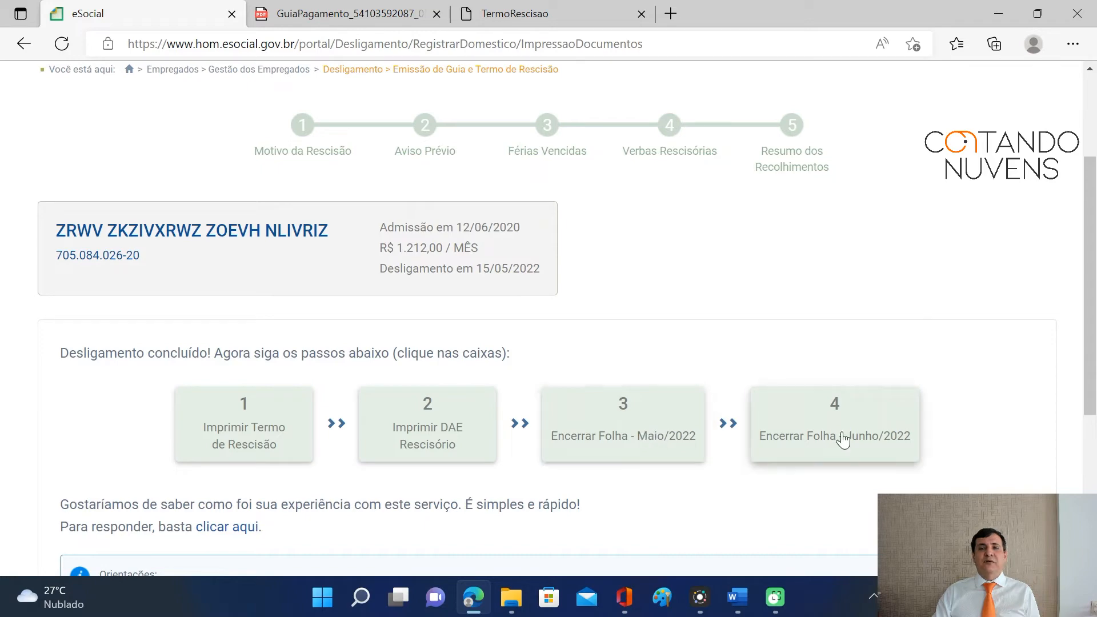
pyautogui.click(639, 443)
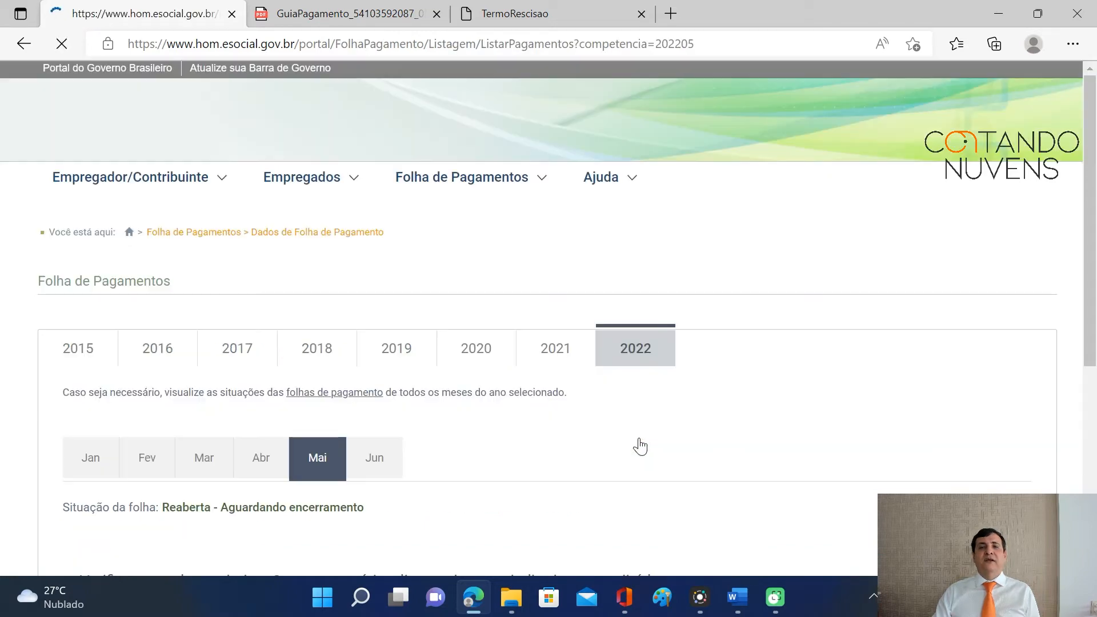
pyautogui.scroll(-7, 740, 394)
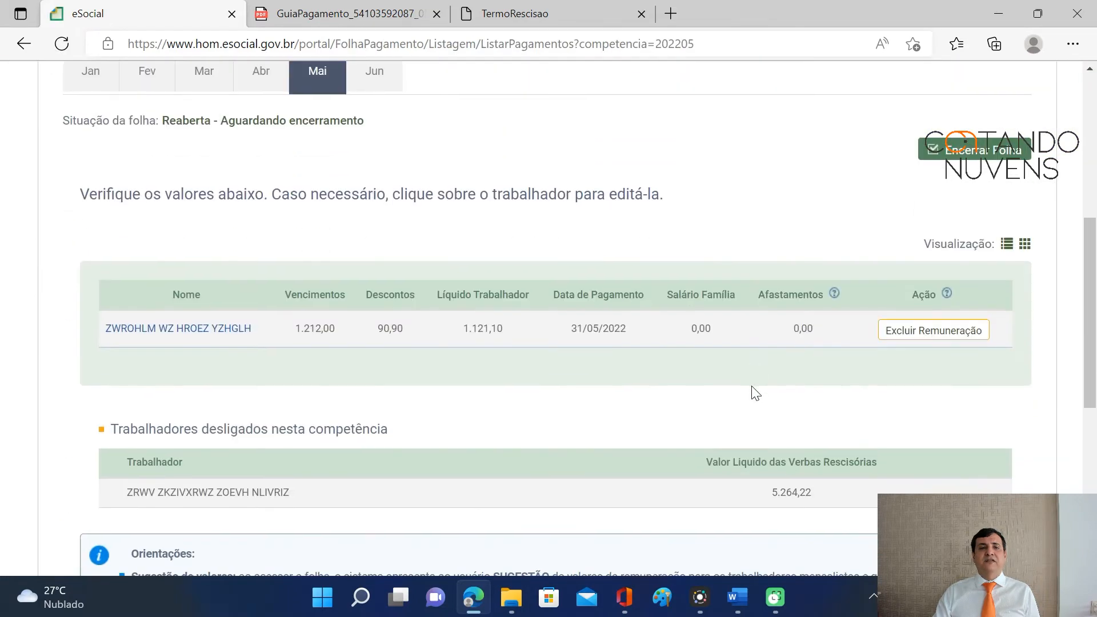
pyautogui.click(970, 156)
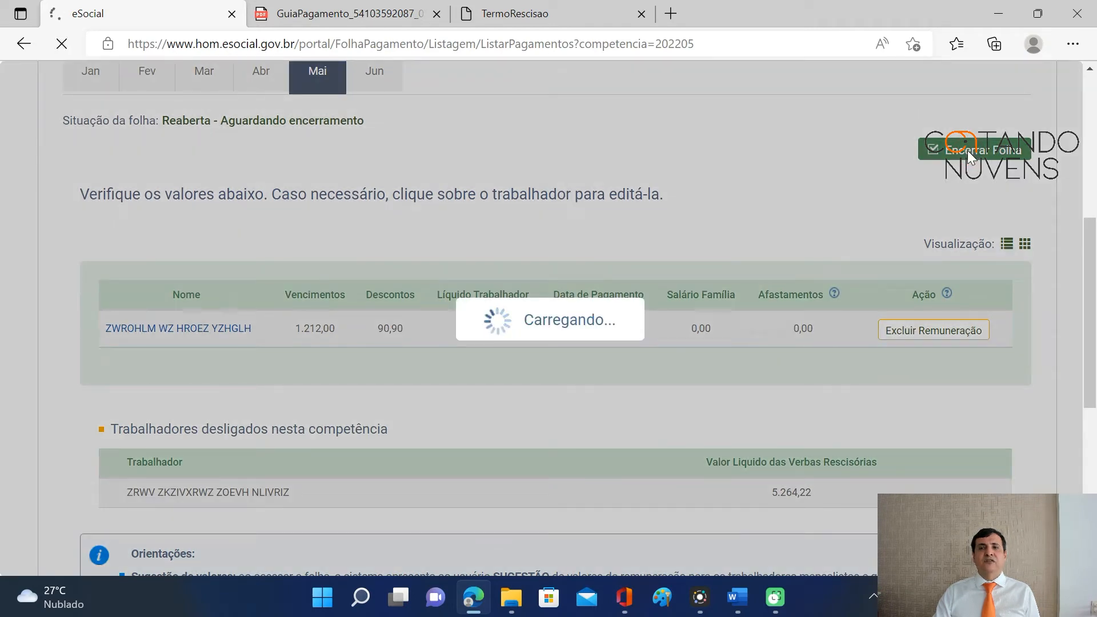
pyautogui.scroll(-10, 970, 156)
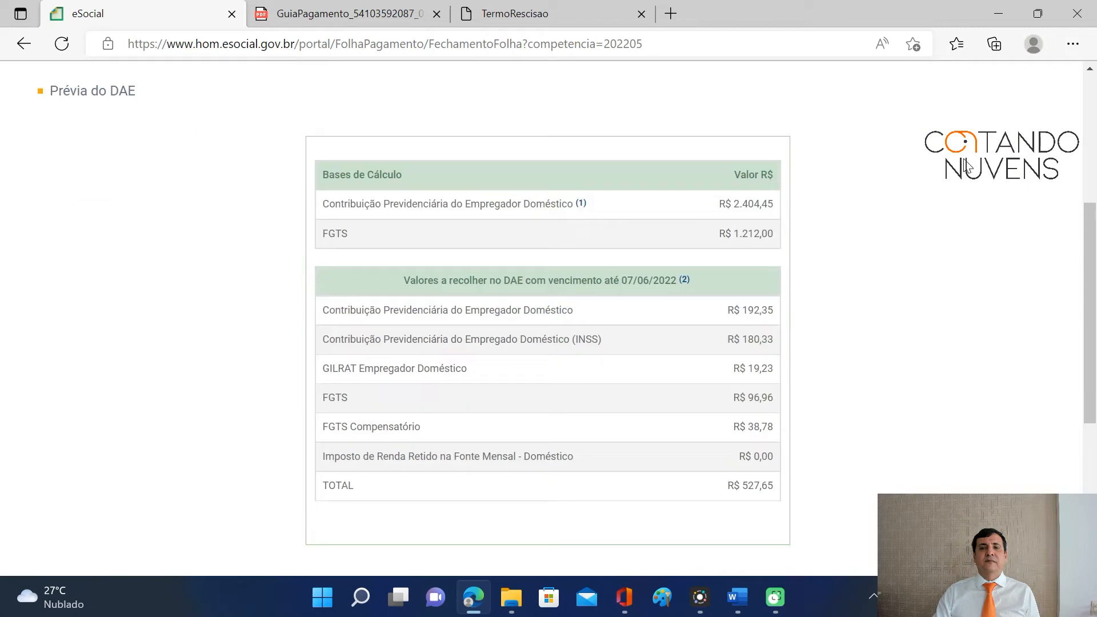
pyautogui.click(1012, 353)
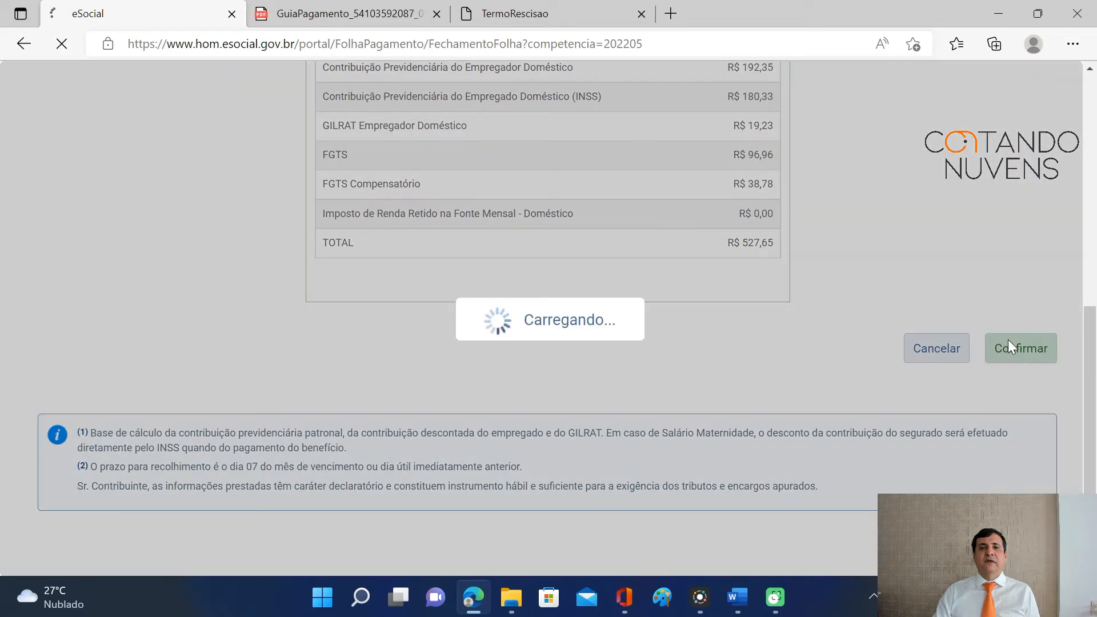
pyautogui.scroll(-8, 991, 315)
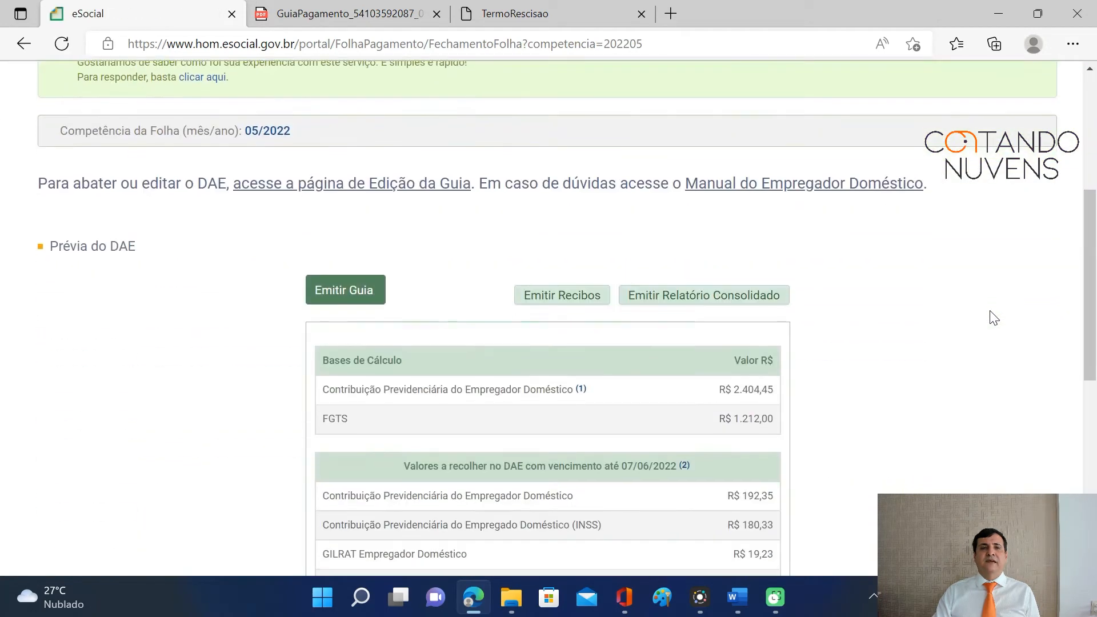
# Step: Go back to the payroll list and close the Junho/2022 payroll, confirming its DAE preview
pyautogui.click(52, 469)
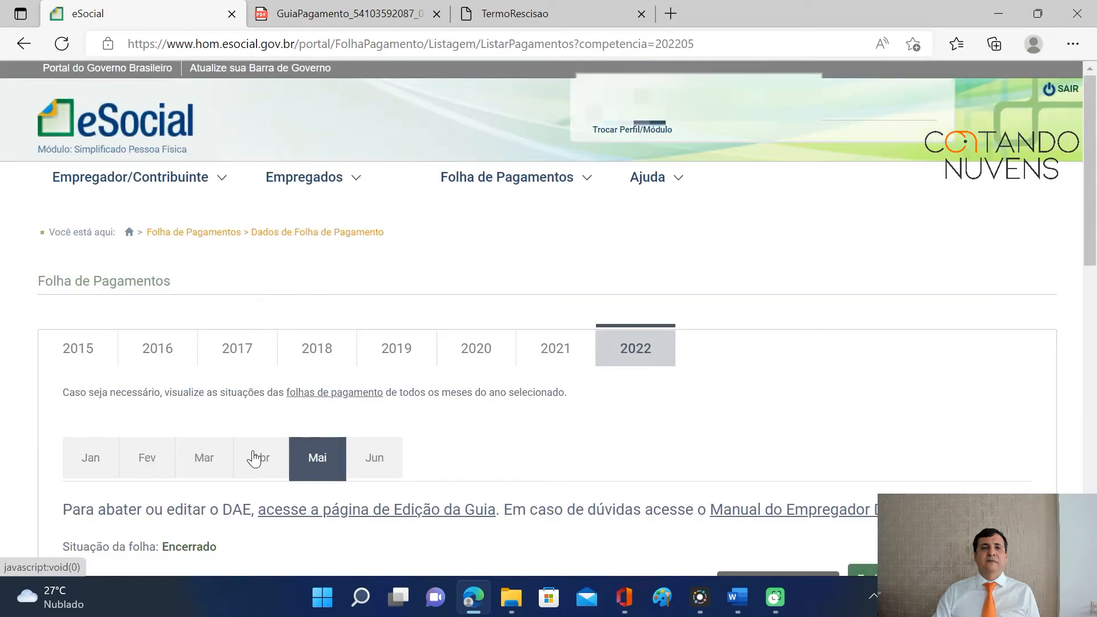
pyautogui.click(367, 454)
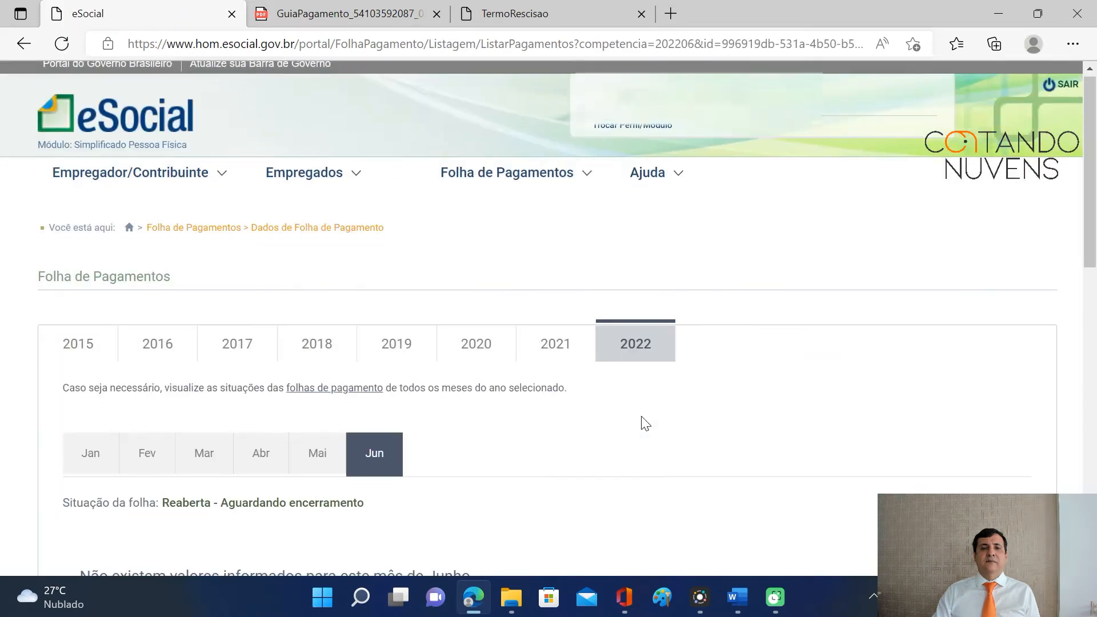
pyautogui.scroll(-5, 641, 416)
pyautogui.click(992, 224)
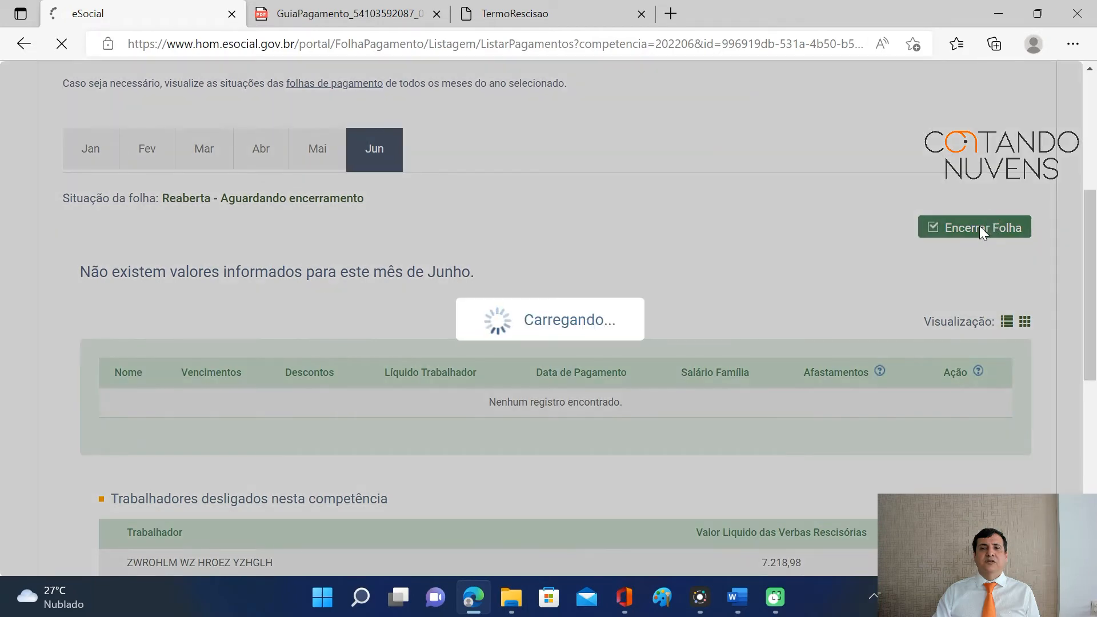
pyautogui.scroll(-8, 859, 300)
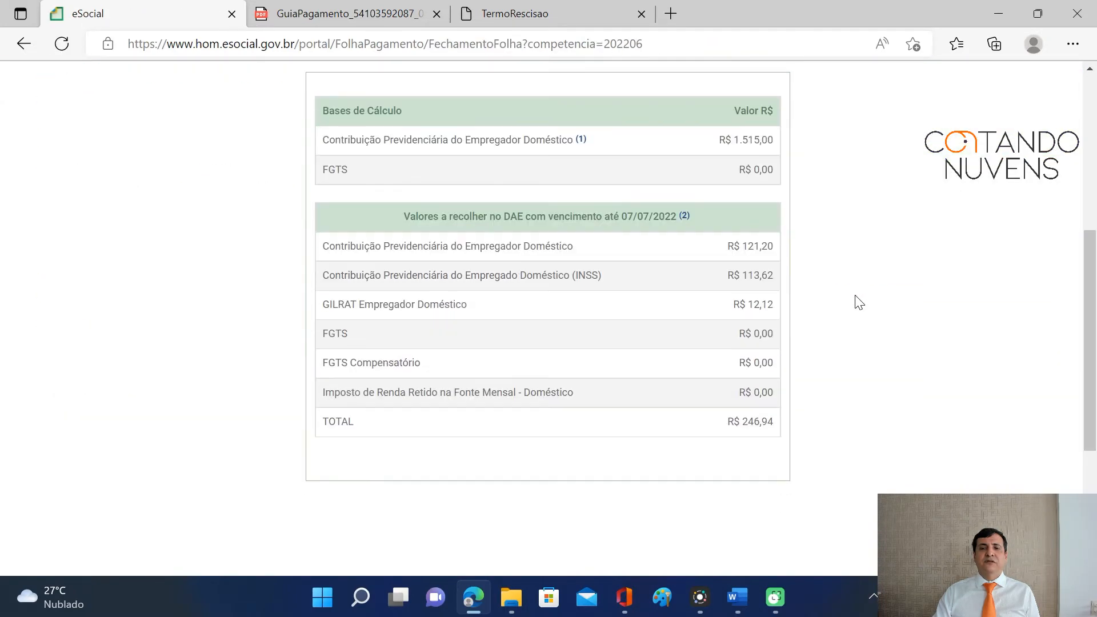
pyautogui.click(1014, 343)
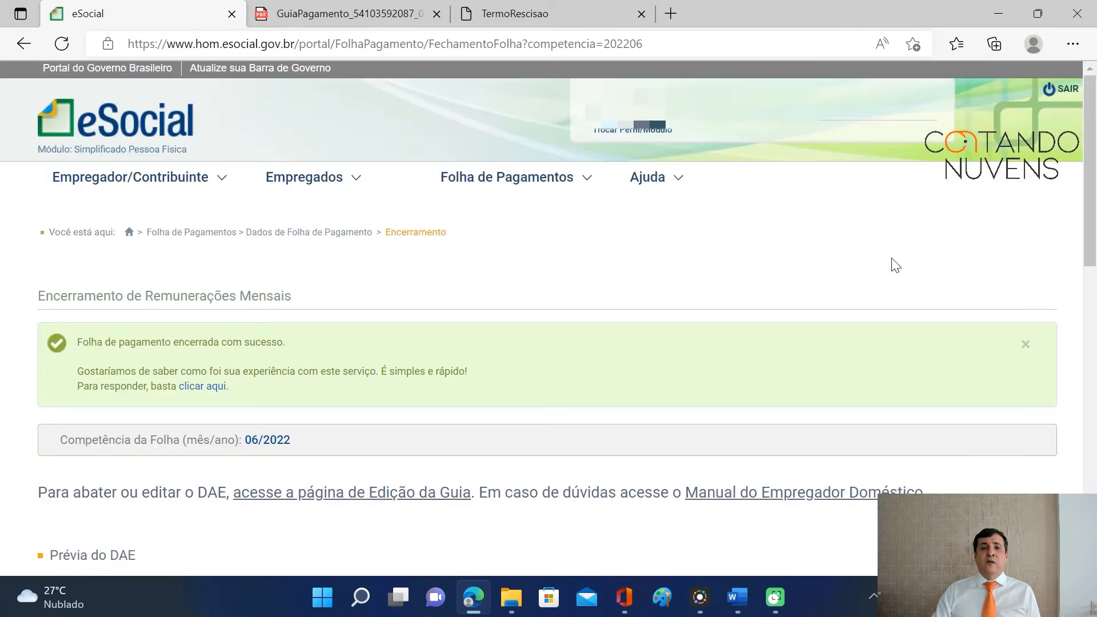
# Step: Review the Junho/2022 DAE preview and open the 2022 payroll status statement (Extrato de Situações da Folha)
pyautogui.scroll(-6, 840, 303)
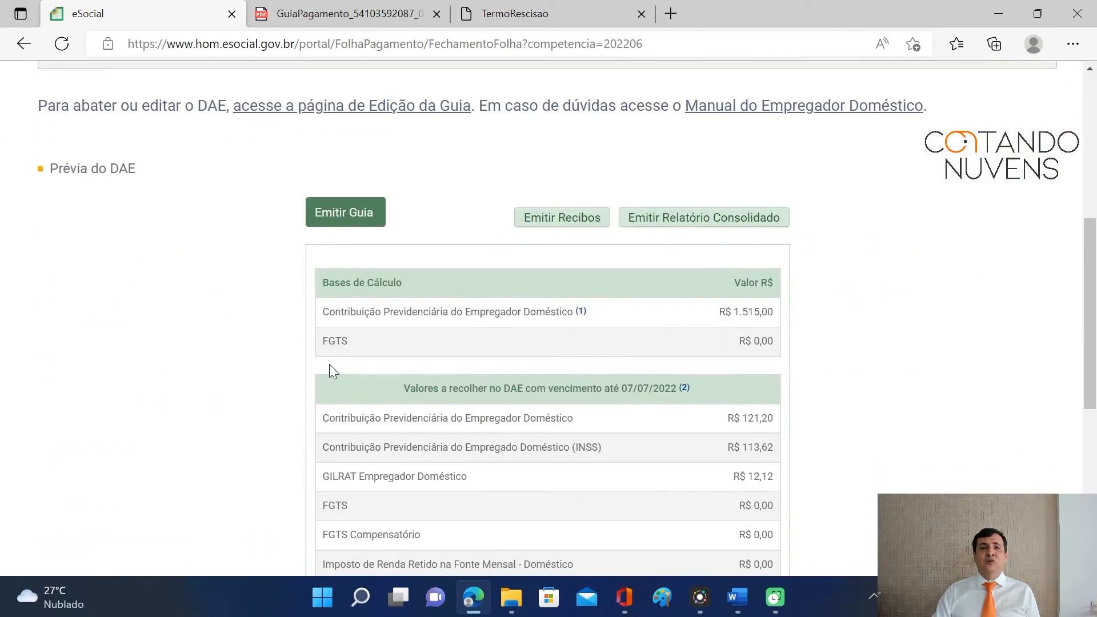
pyautogui.scroll(5, 607, 362)
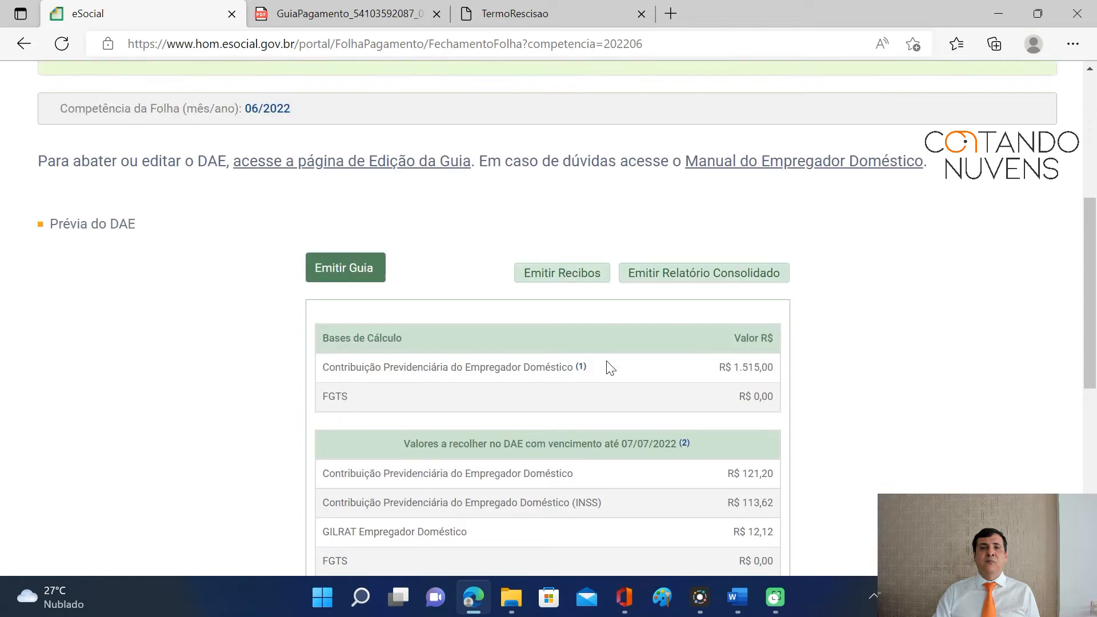
pyautogui.scroll(2, 605, 361)
pyautogui.scroll(-4, 600, 366)
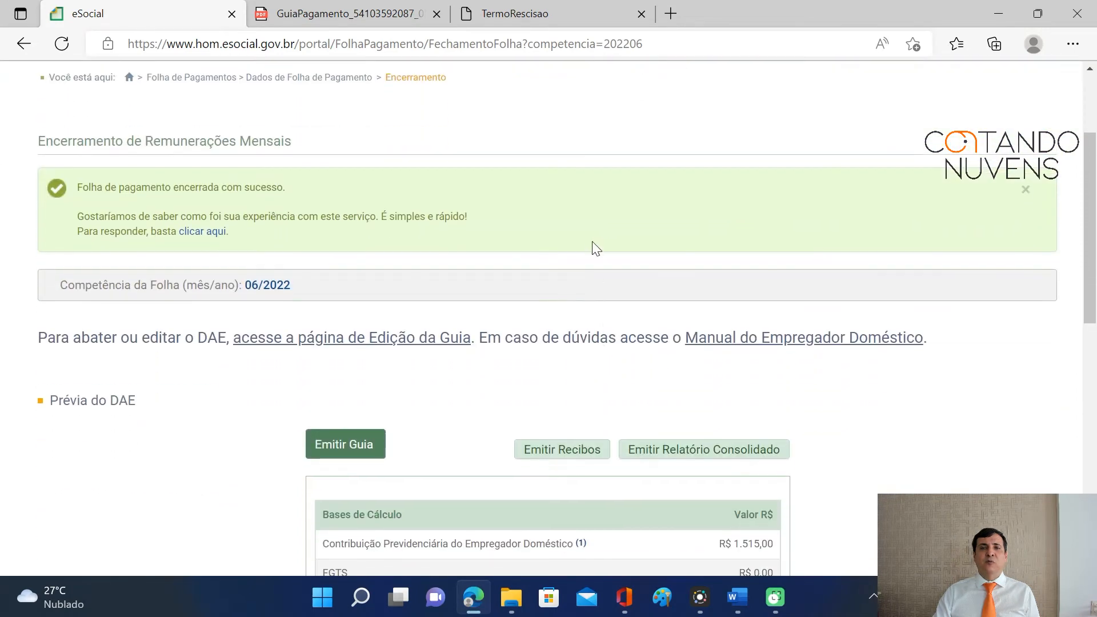
pyautogui.scroll(2, 590, 244)
pyautogui.click(585, 102)
pyautogui.click(535, 210)
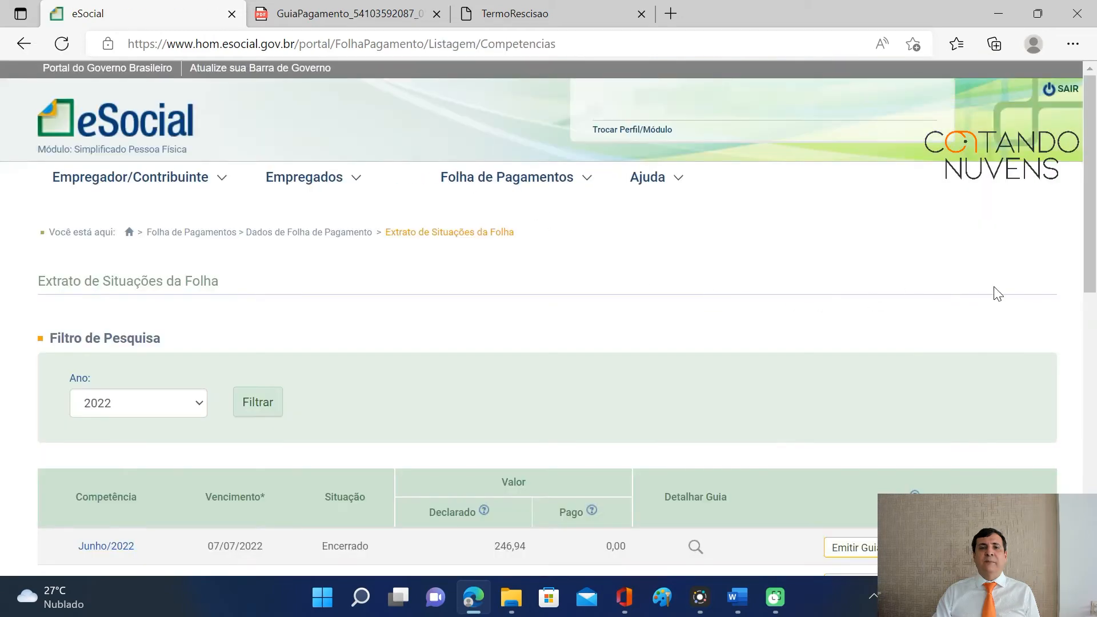
pyautogui.moveTo(1089, 176); pyautogui.dragTo(1094, 313)
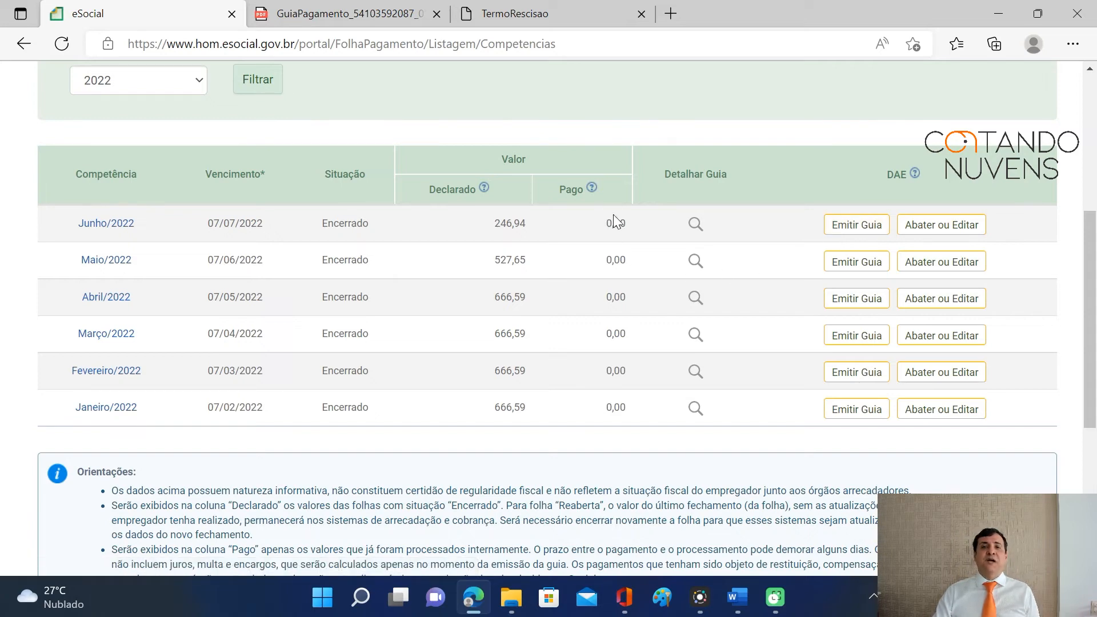
# Step: Open the Junho/2022 DAE for deduction or editing and confirm a deduction of earlier payments without entering a slip number
pyautogui.click(938, 227)
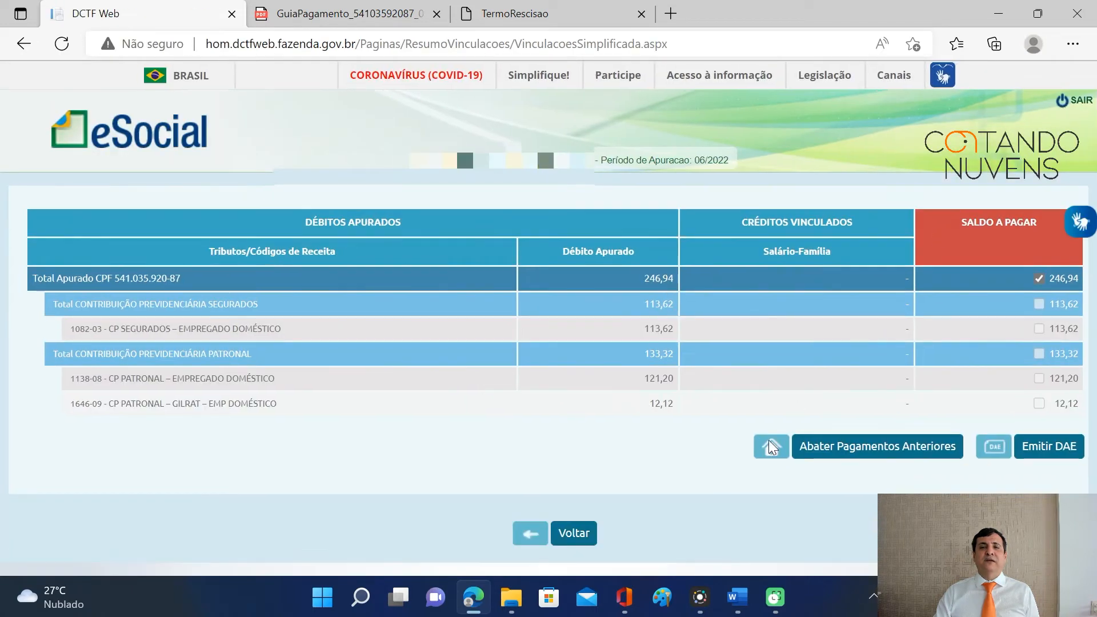
pyautogui.click(876, 446)
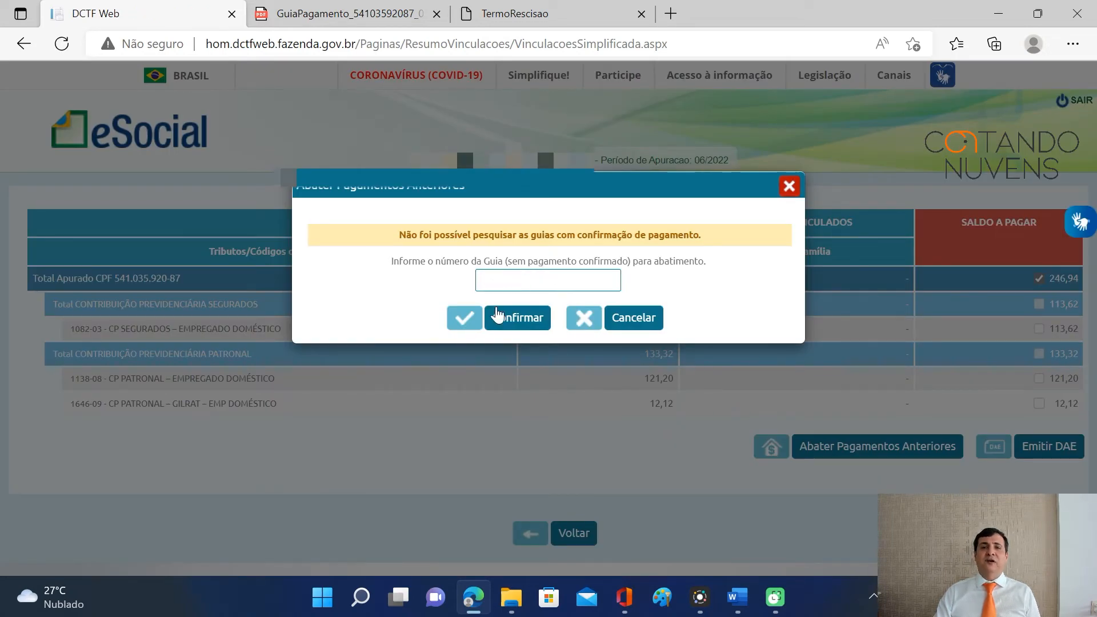
pyautogui.click(509, 323)
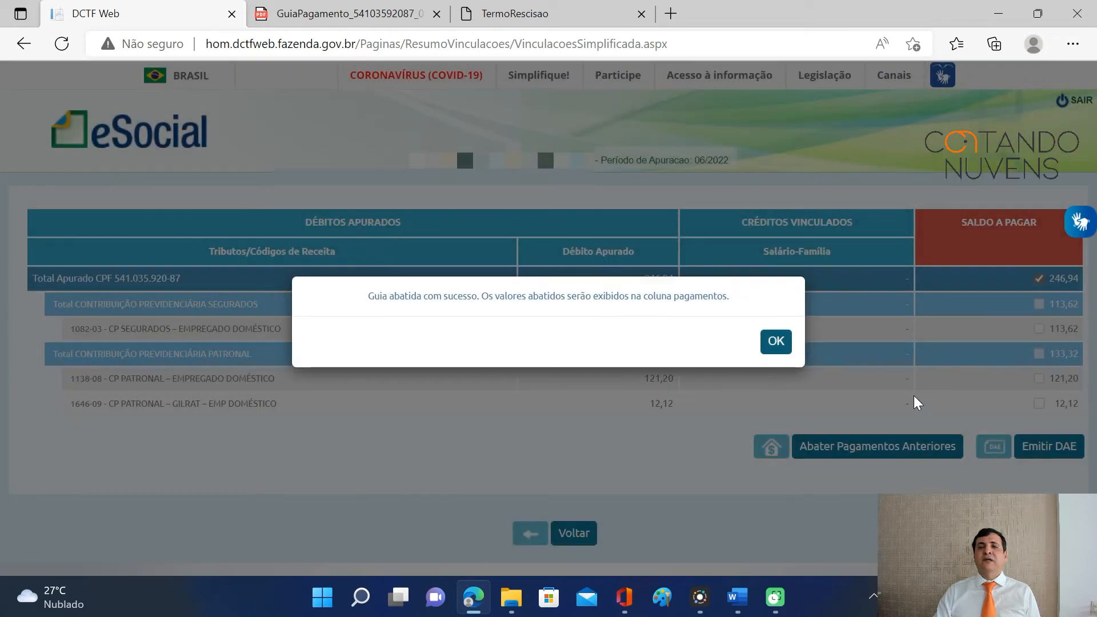
pyautogui.click(776, 342)
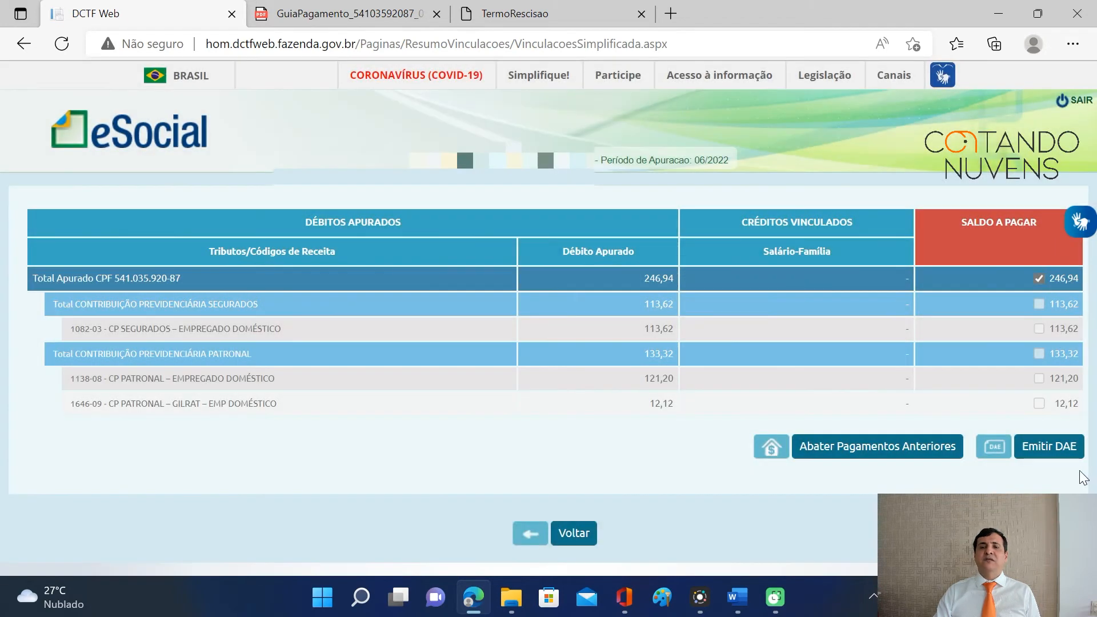
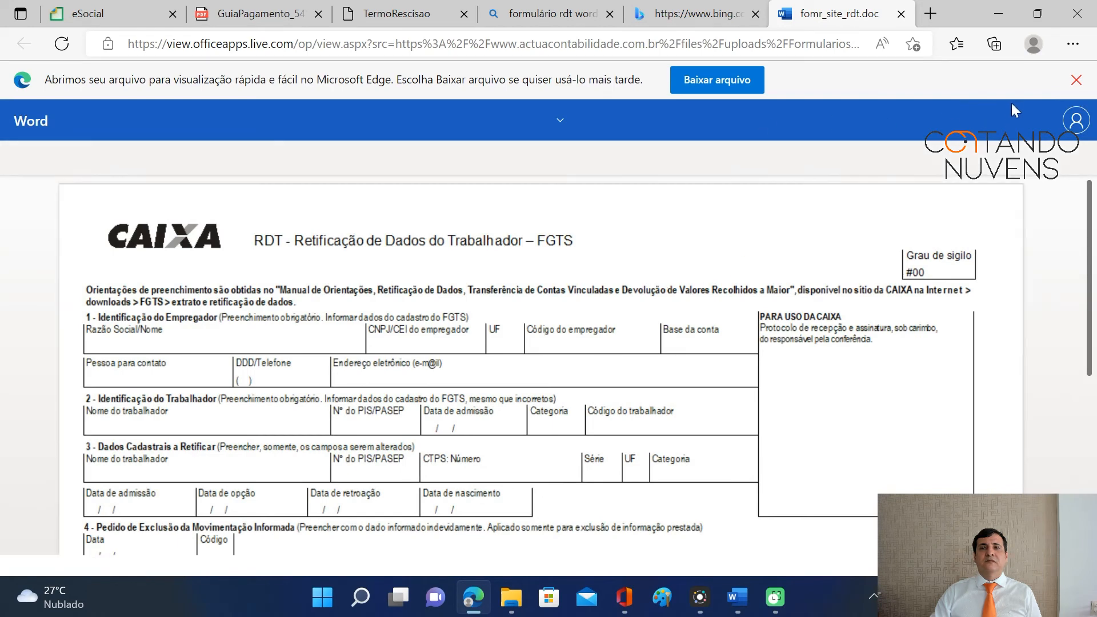
# Step: Examine the fields of the Caixa RDT form (Retificação de Dados do Trabalhador – FGTS) and return to the eSocial payroll statement
pyautogui.click(1076, 80)
pyautogui.scroll(-2, 521, 308)
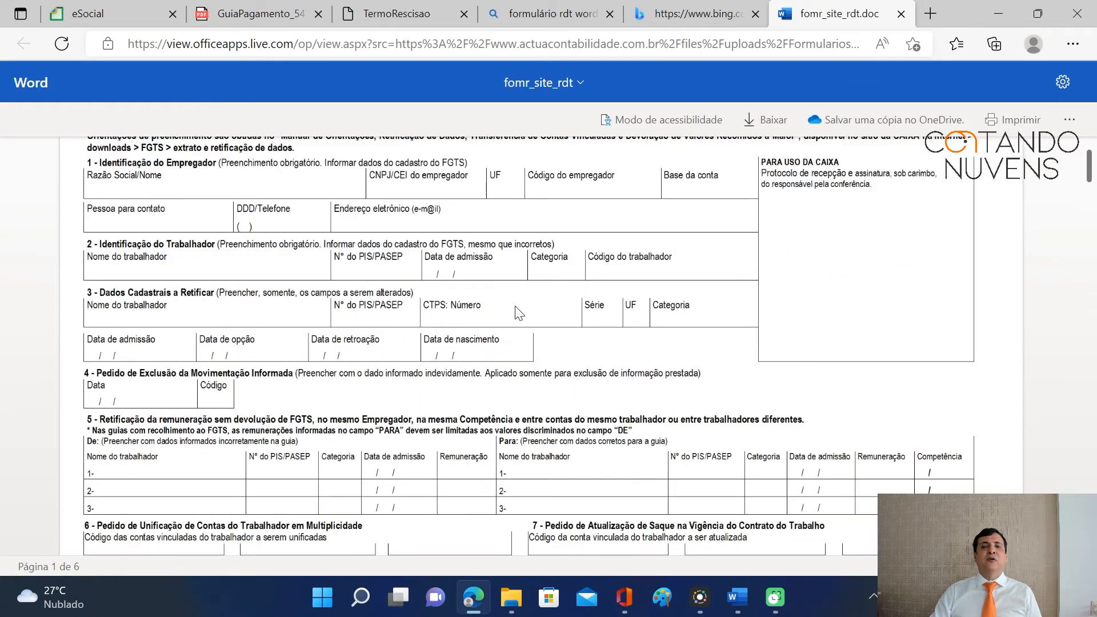
pyautogui.scroll(2, 517, 337)
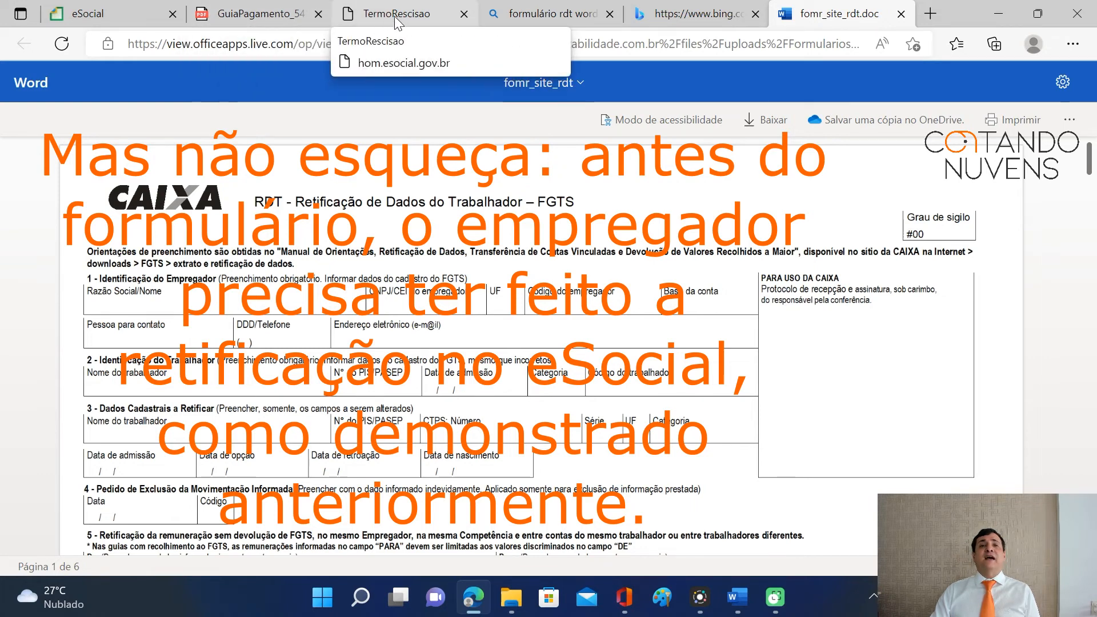
pyautogui.click(135, 19)
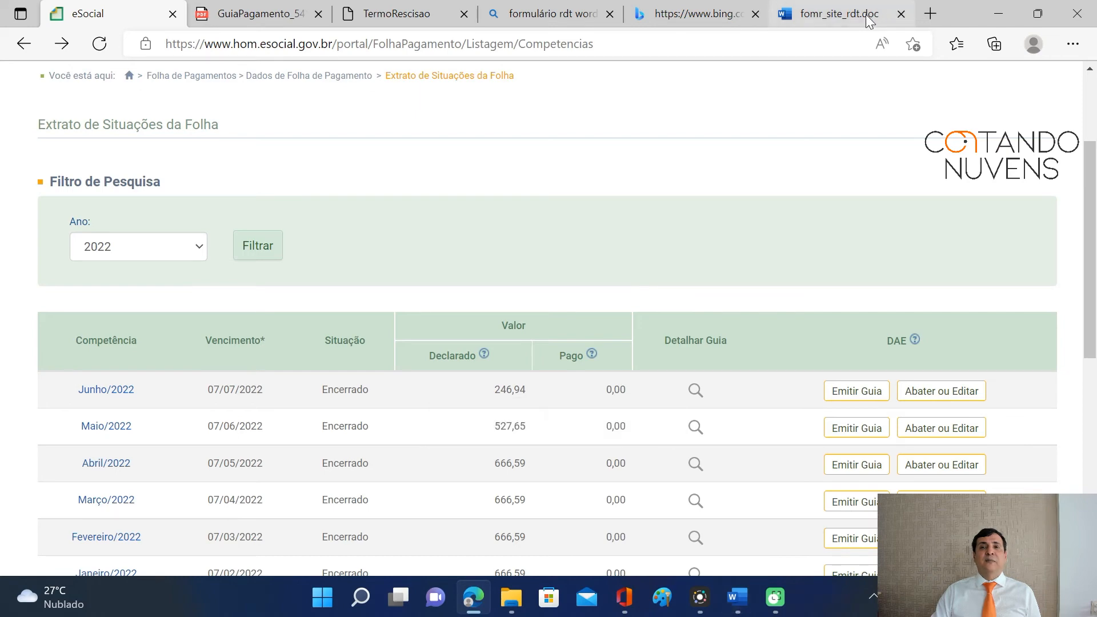
# Step: Search the web for "formulário rdf caixa" in a new browser tab
pyautogui.click(928, 16)
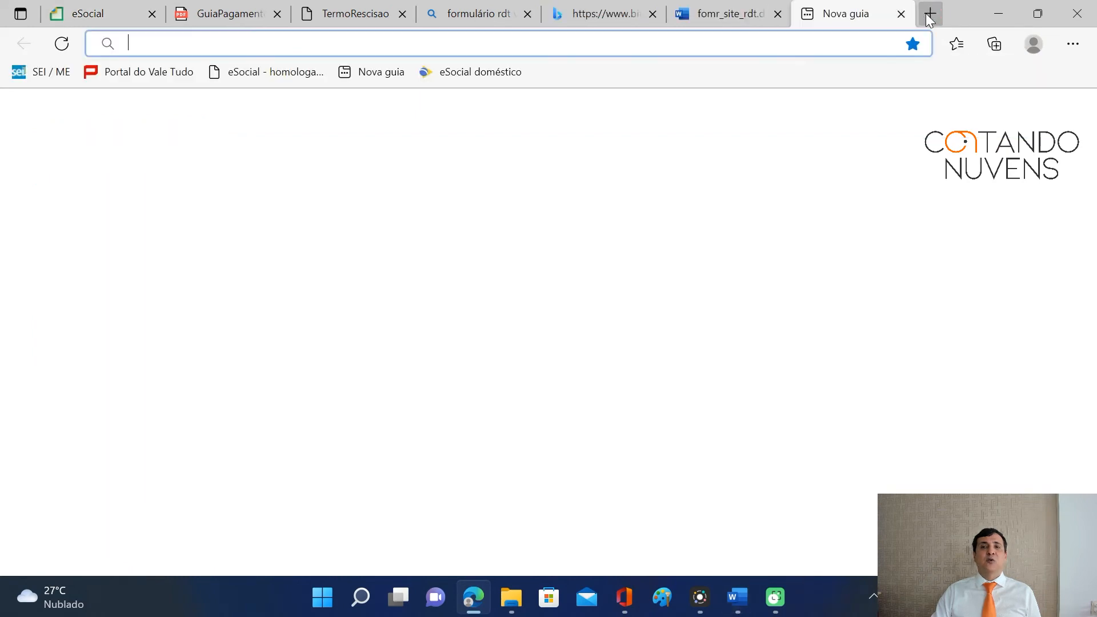
pyautogui.click(447, 171)
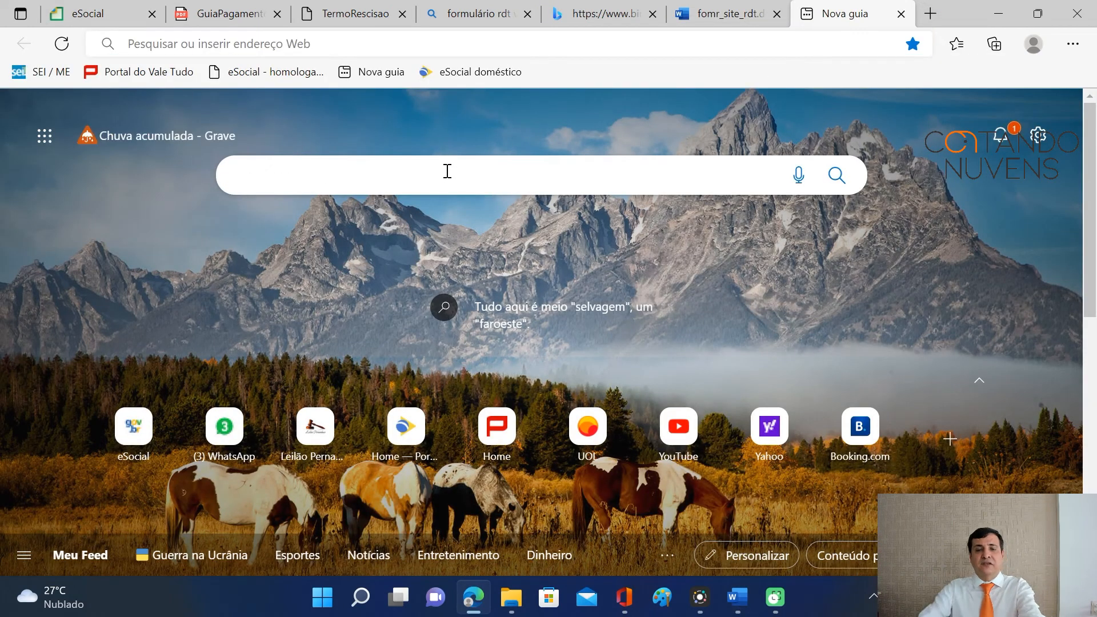
pyautogui.write('formulário rd')
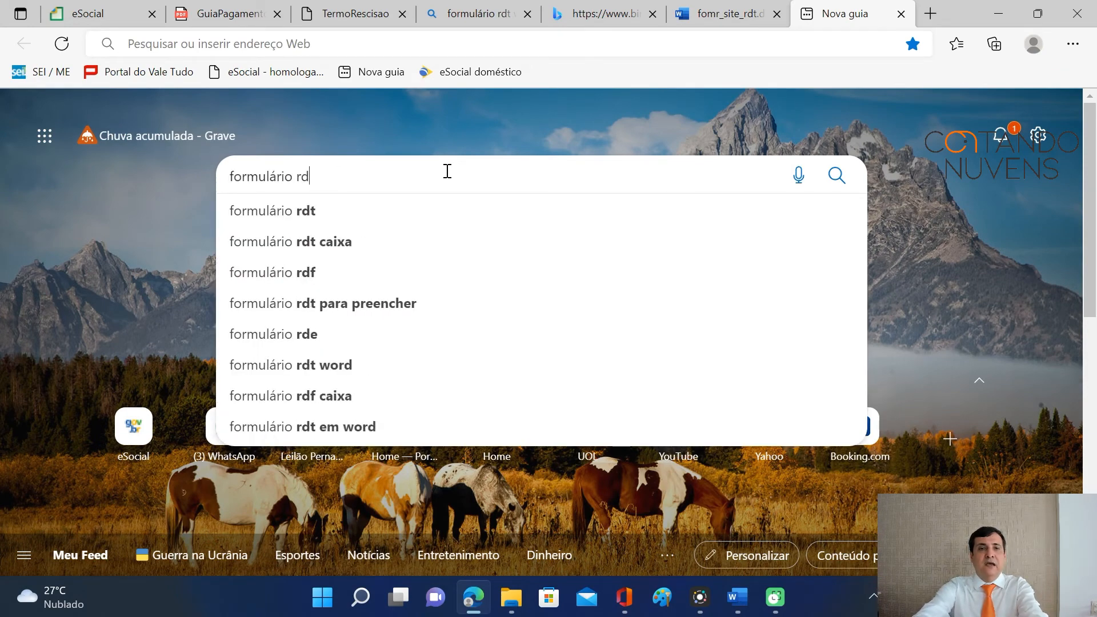
pyautogui.write('f')
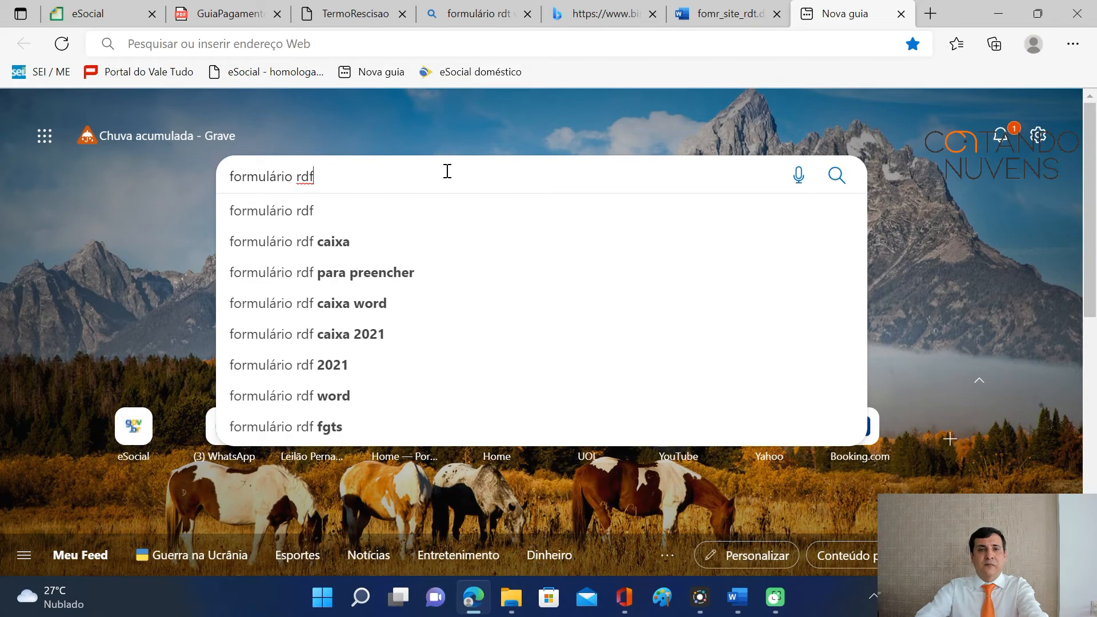
pyautogui.click(316, 247)
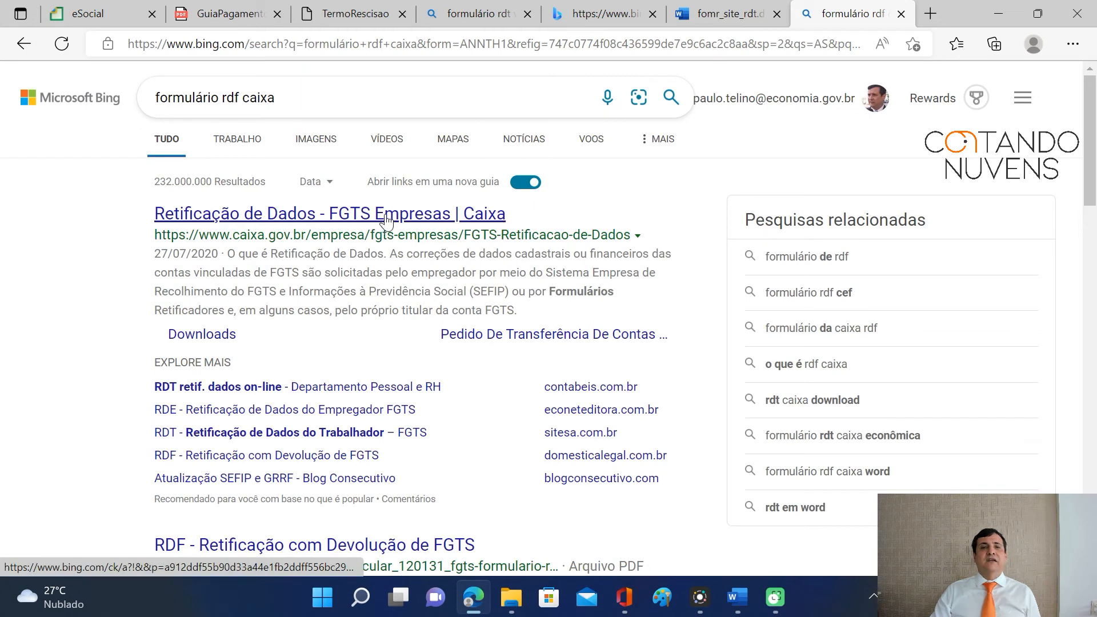
# Step: Open Caixa's Retificação de Dados page for FGTS Empresas from the results and search the Caixa site for "rdf"
pyautogui.click(321, 222)
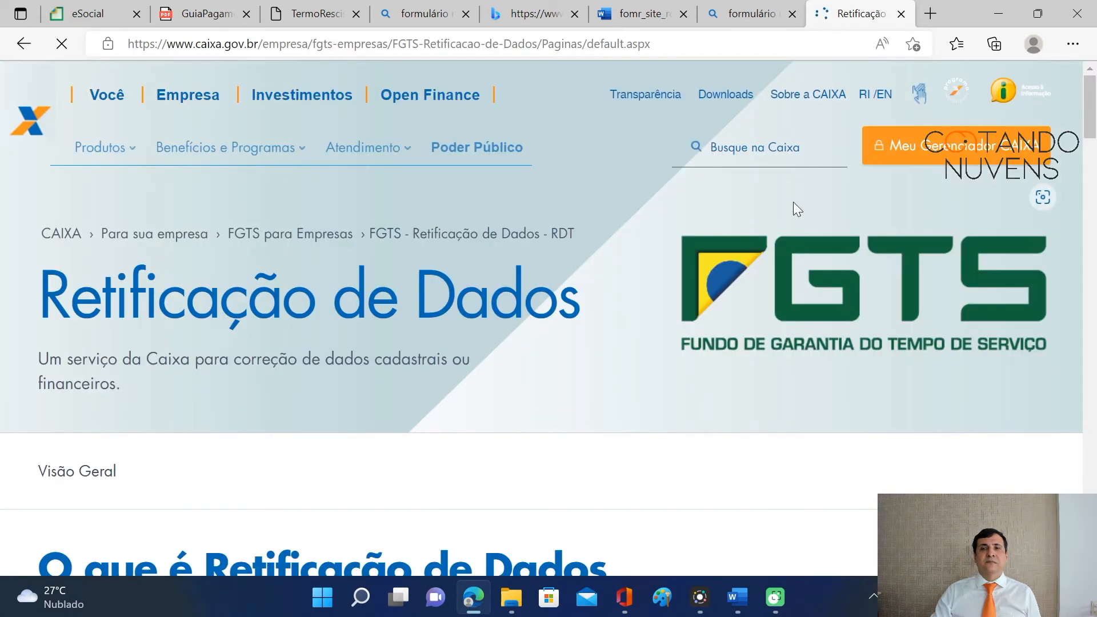
pyautogui.click(774, 151)
pyautogui.write('rdf')
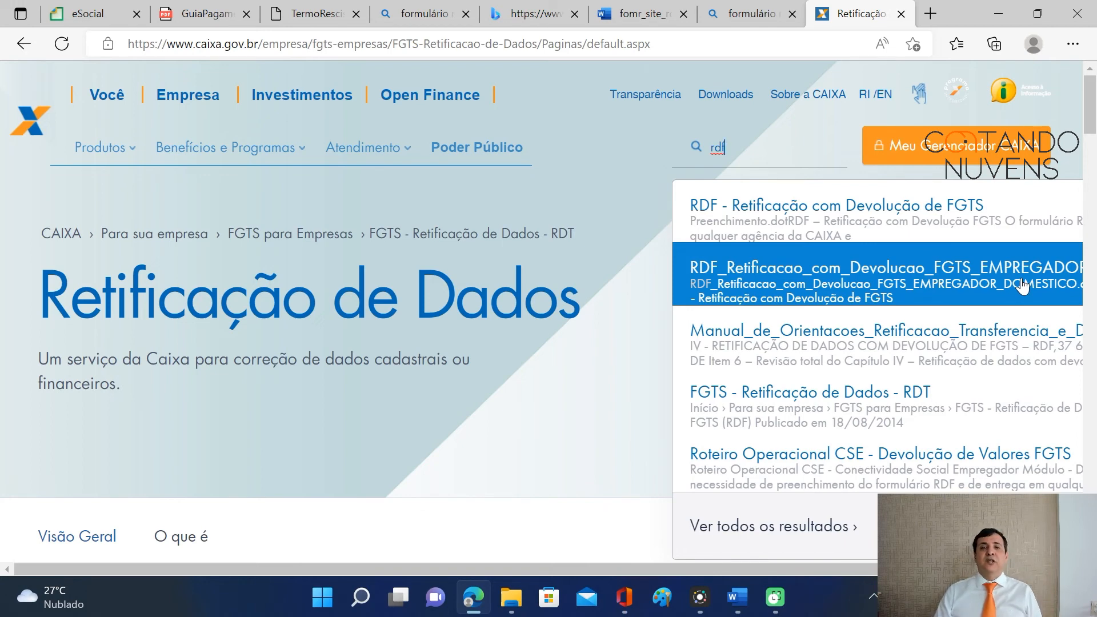
# Step: Switch to the RDF form (Retificação com Devolução de FGTS) in Word and examine its identification, slip and refund-reason fields
pyautogui.click(743, 599)
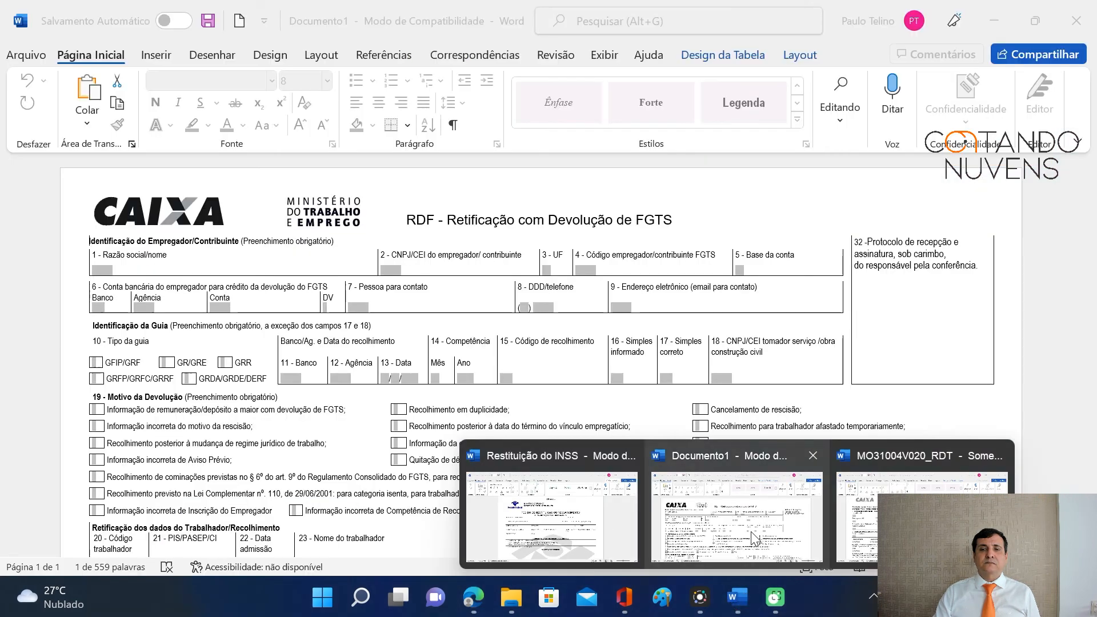
pyautogui.click(751, 525)
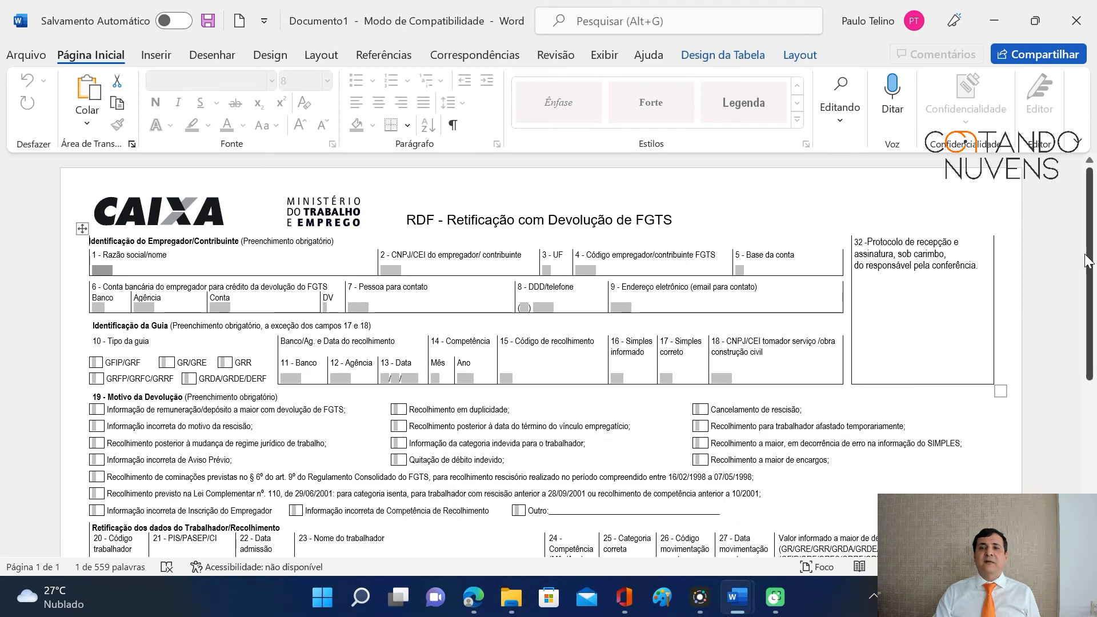
pyautogui.moveTo(1091, 260); pyautogui.dragTo(1091, 278)
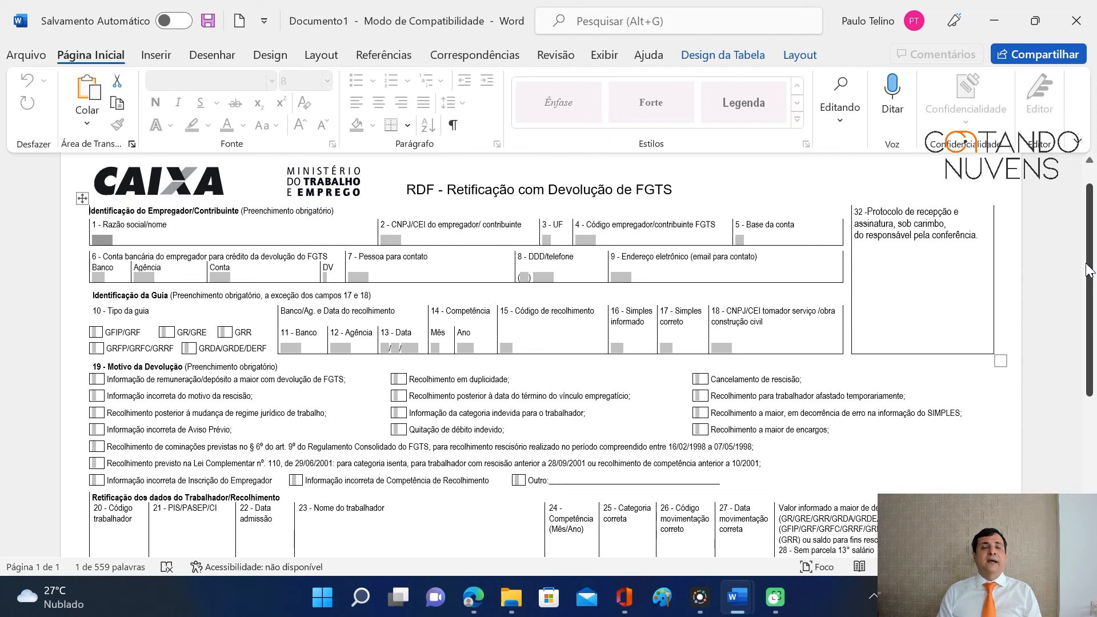
pyautogui.moveTo(1088, 270)
pyautogui.mouseDown()
pyautogui.moveTo(1094, 420)
pyautogui.moveTo(1094, 272)
pyautogui.mouseUp()
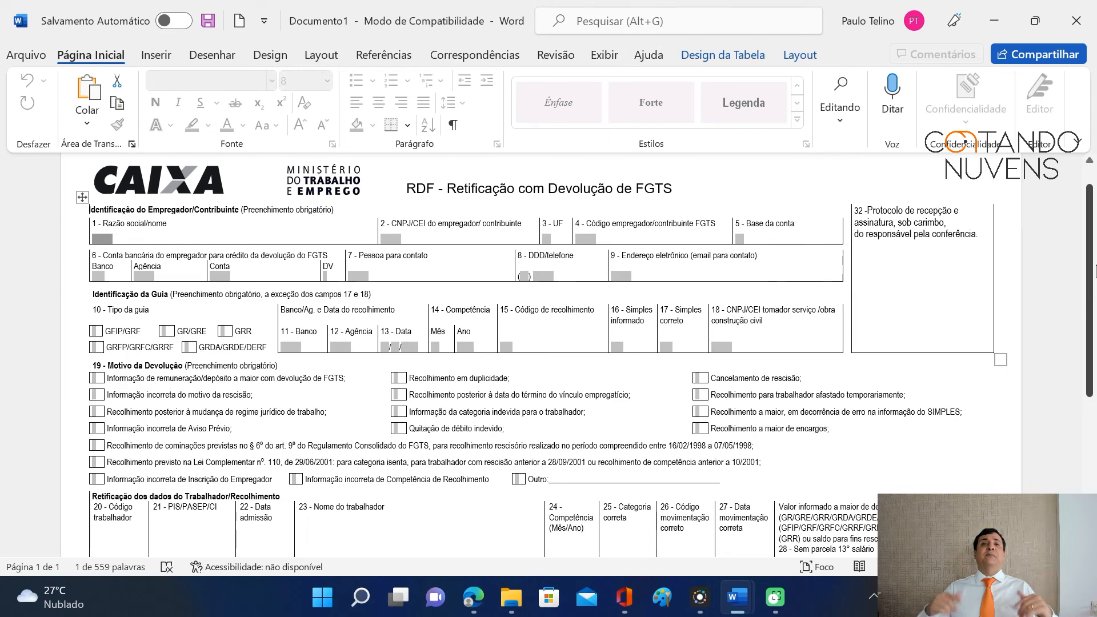
# Step: Return to the eSocial payroll status statement in the browser and review all the 2022 competences
pyautogui.moveTo(742, 606)
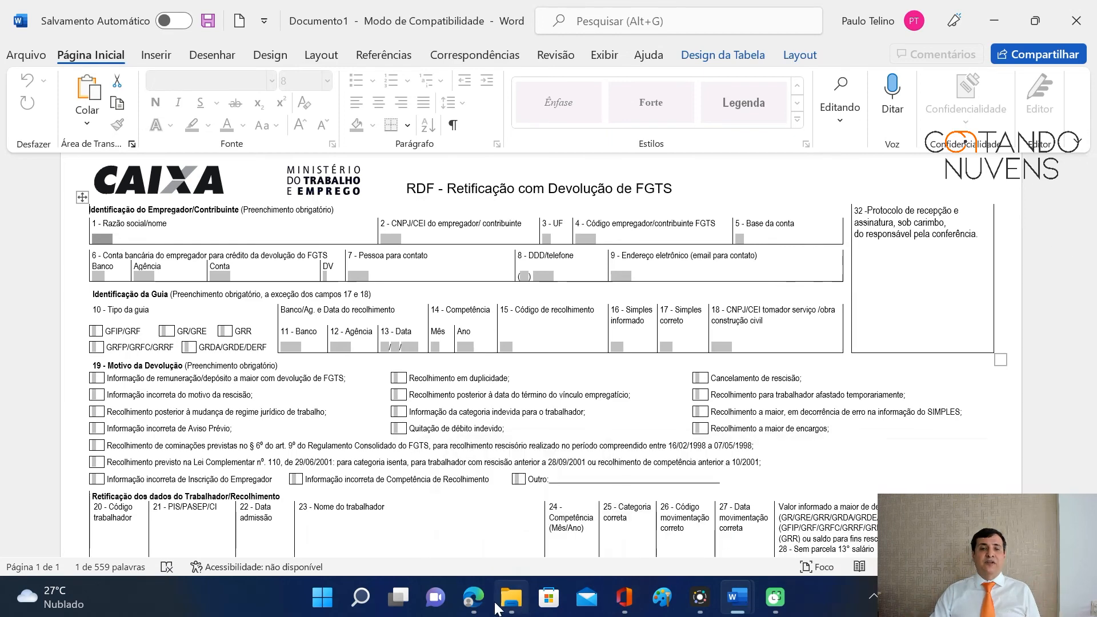
pyautogui.click(473, 597)
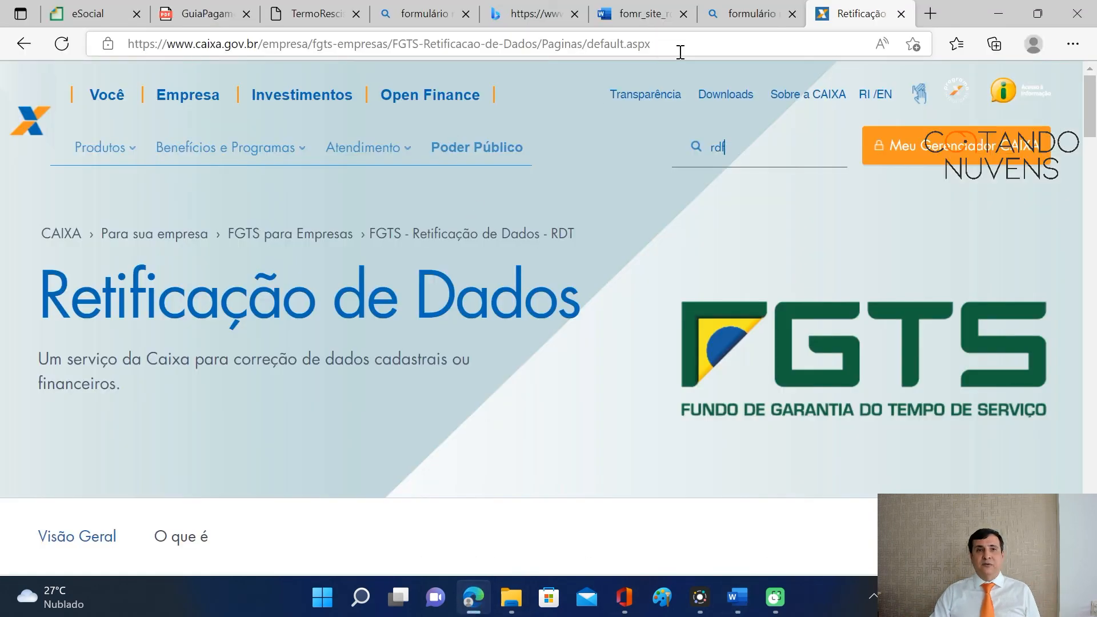
pyautogui.click(86, 14)
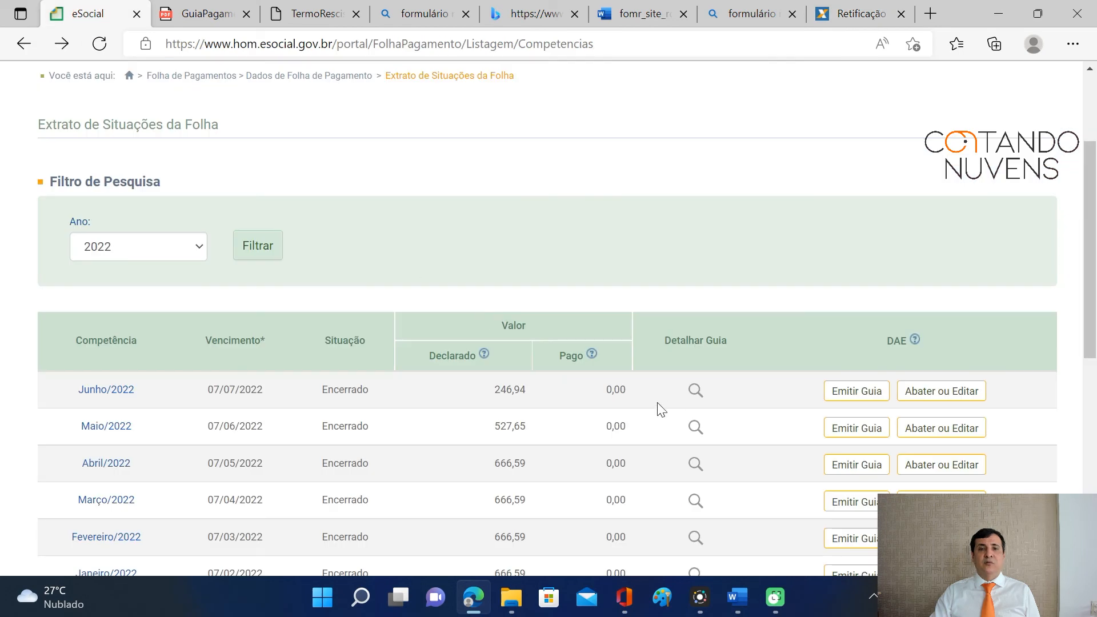
pyautogui.scroll(-3, 1086, 200)
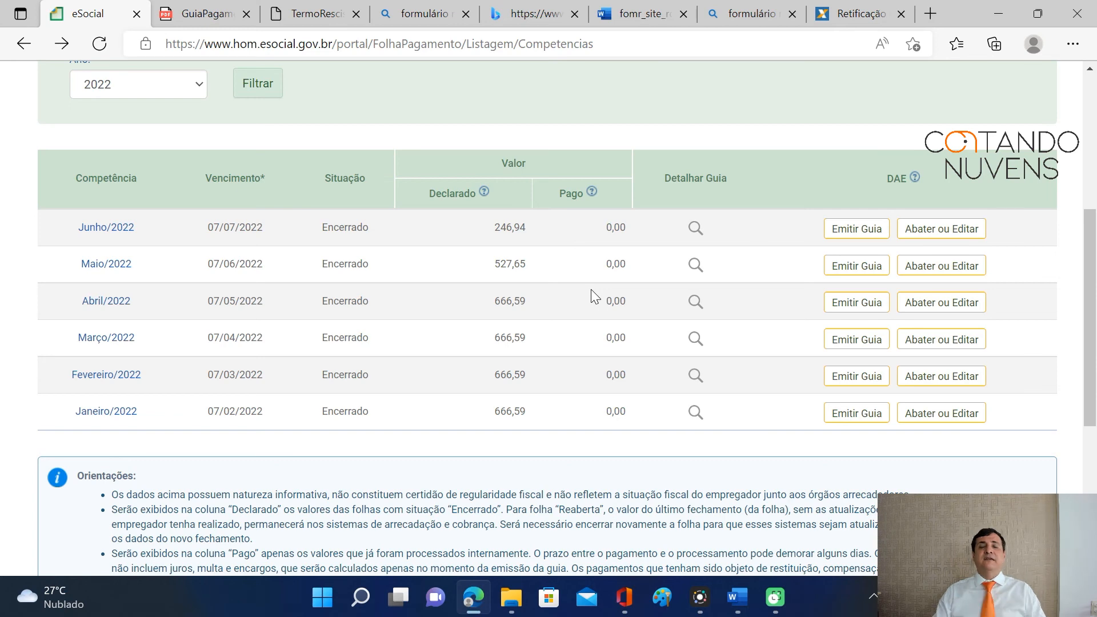
# Step: Search the web for "formulário restituição receita federal" in a new browser tab
pyautogui.click(934, 15)
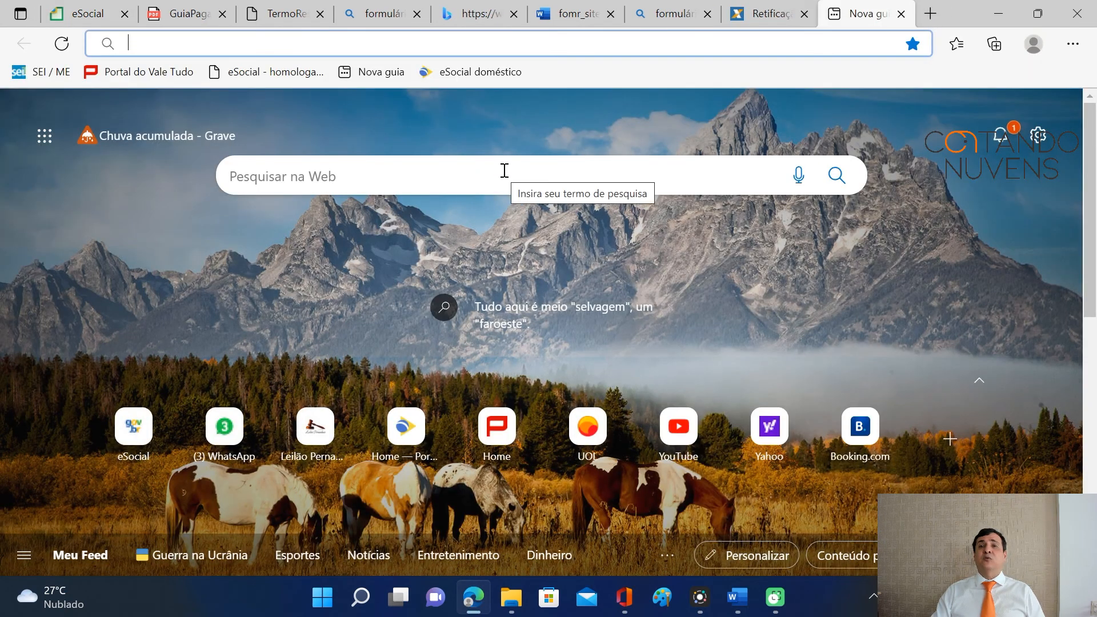
pyautogui.click(505, 171)
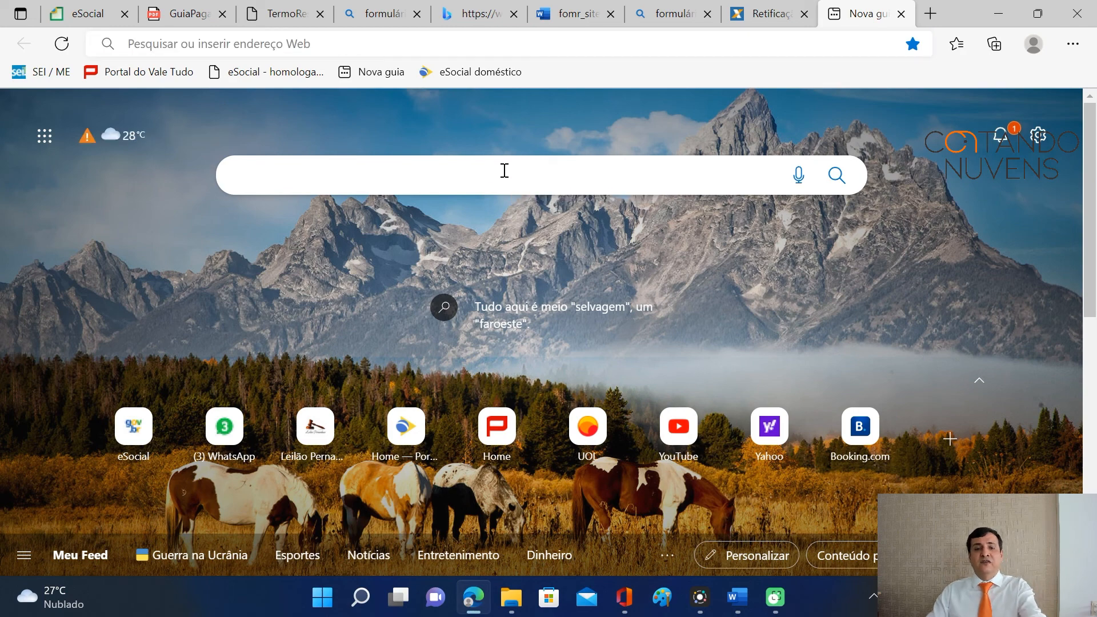
pyautogui.write('formulário')
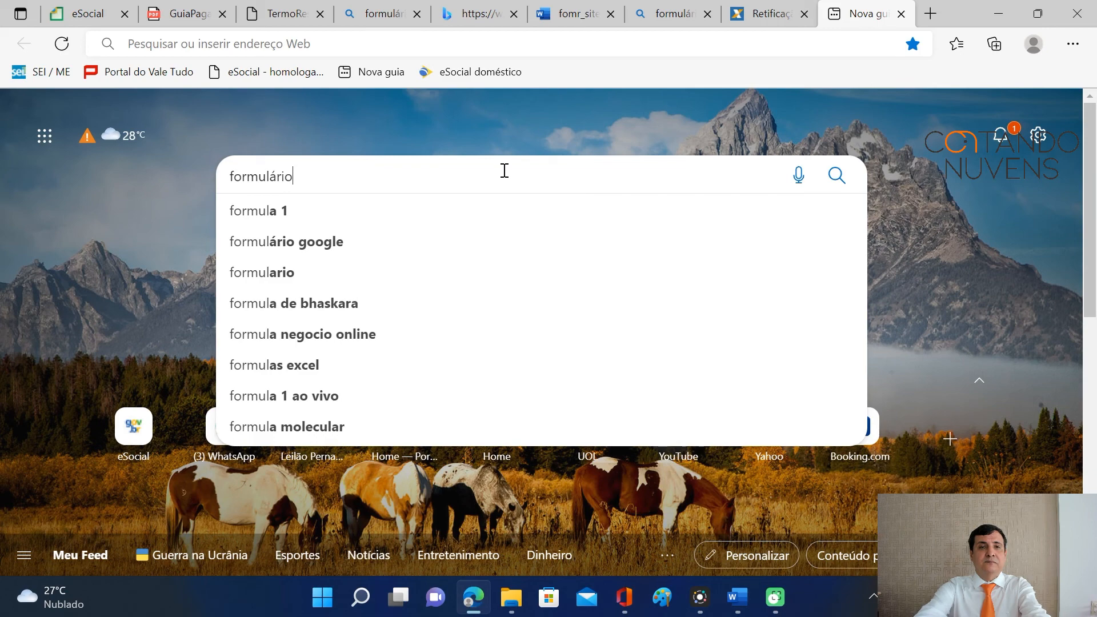
pyautogui.write(' resto')
pyautogui.press('BackSpace')
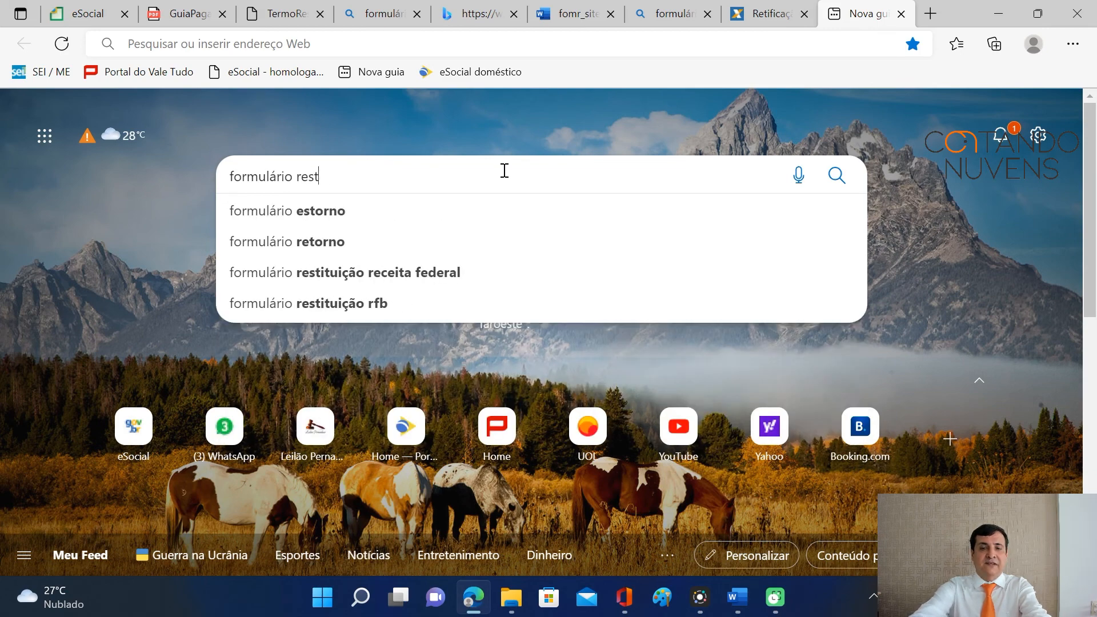
pyautogui.write('itui')
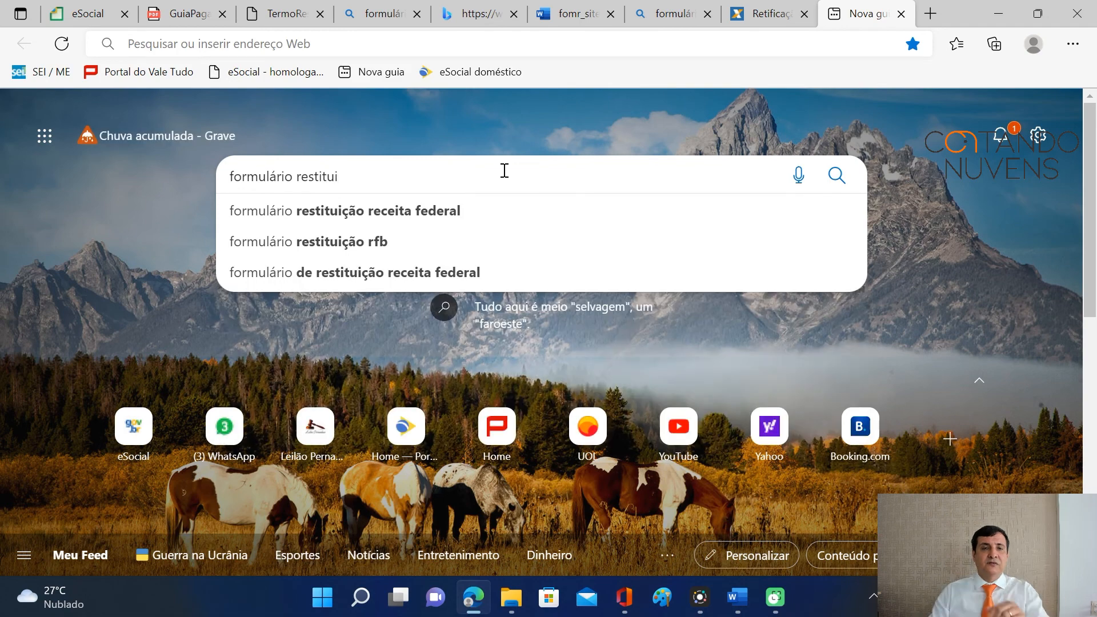
pyautogui.click(381, 216)
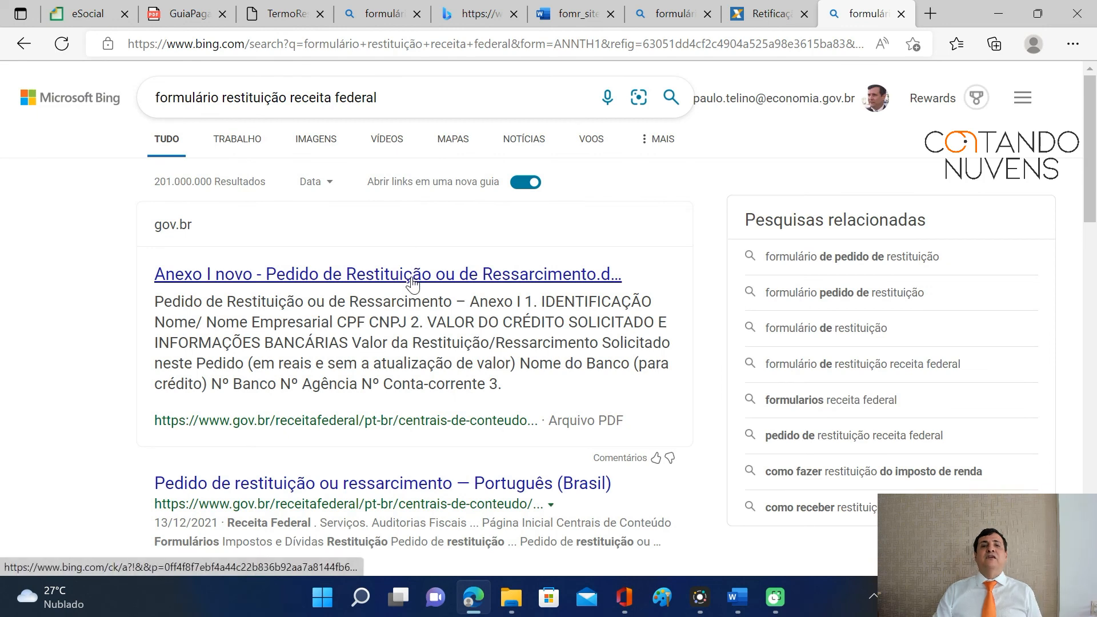
# Step: Download the Receita Federal form Anexo I - Pedido de Restituição ou de Ressarcimento from the results and open the PDF
pyautogui.click(413, 280)
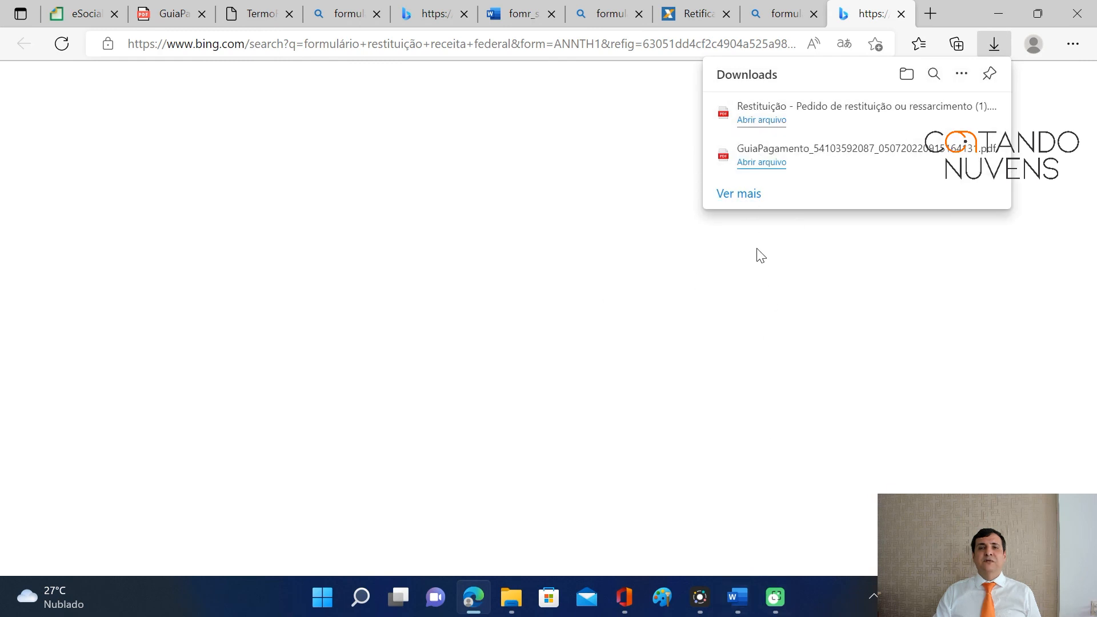
pyautogui.click(763, 121)
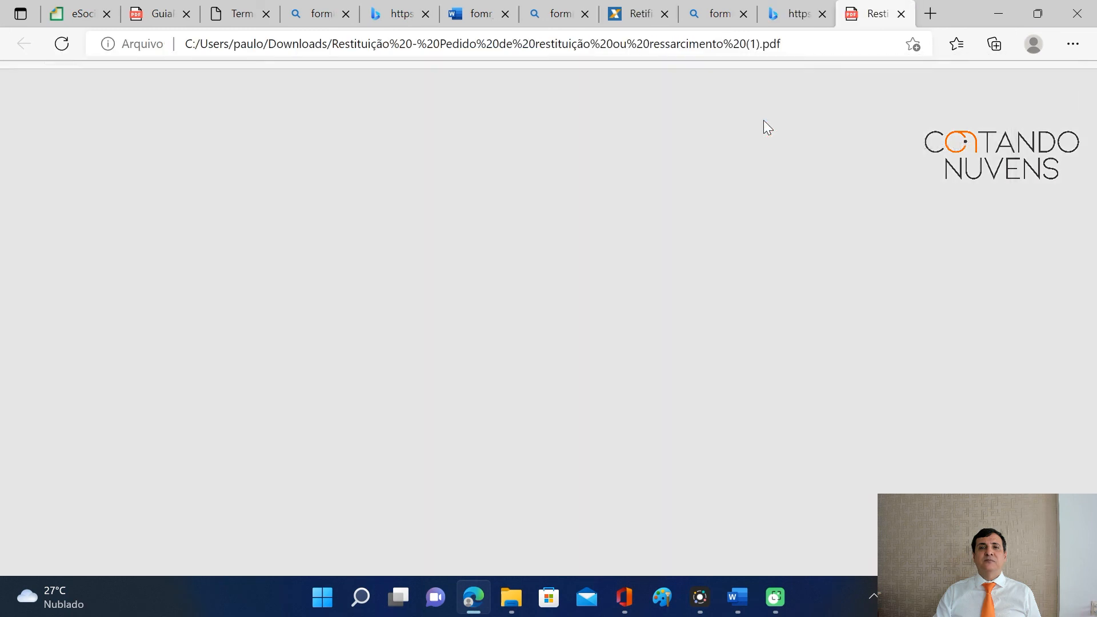